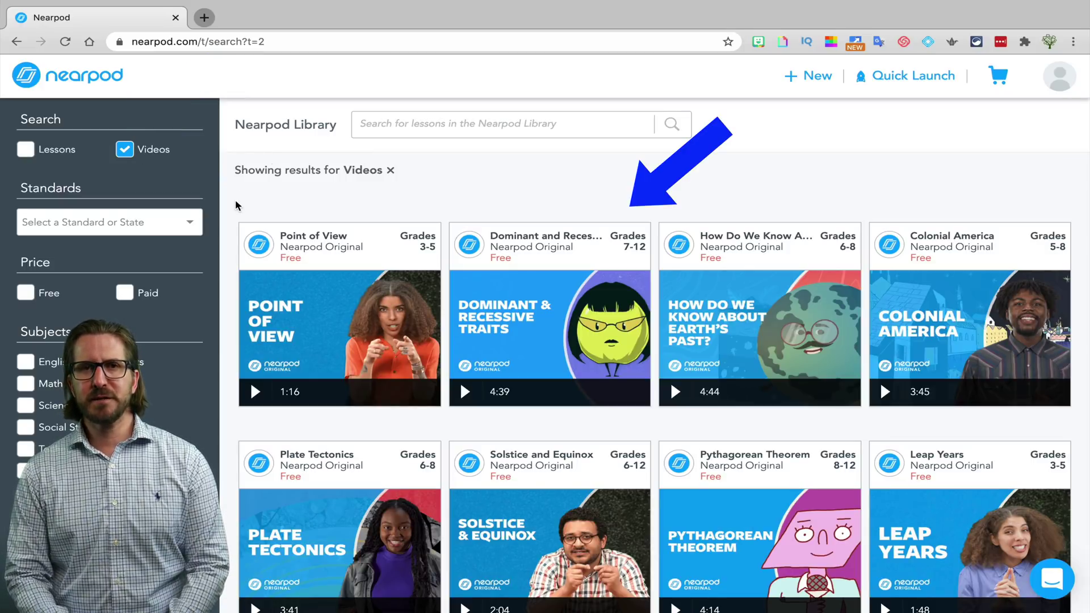
- Filter the library videos to Science and 3rd grade, and open the "Glowing Ocean Animals!" video
scroll(237, 205, "down", 1)
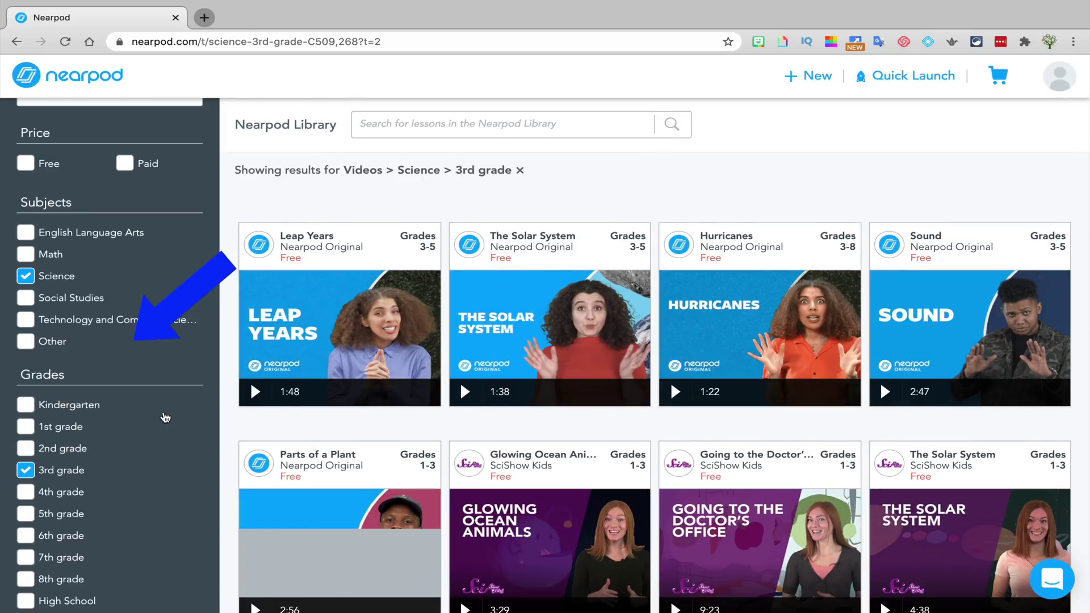
scroll(217, 425, "down", 3)
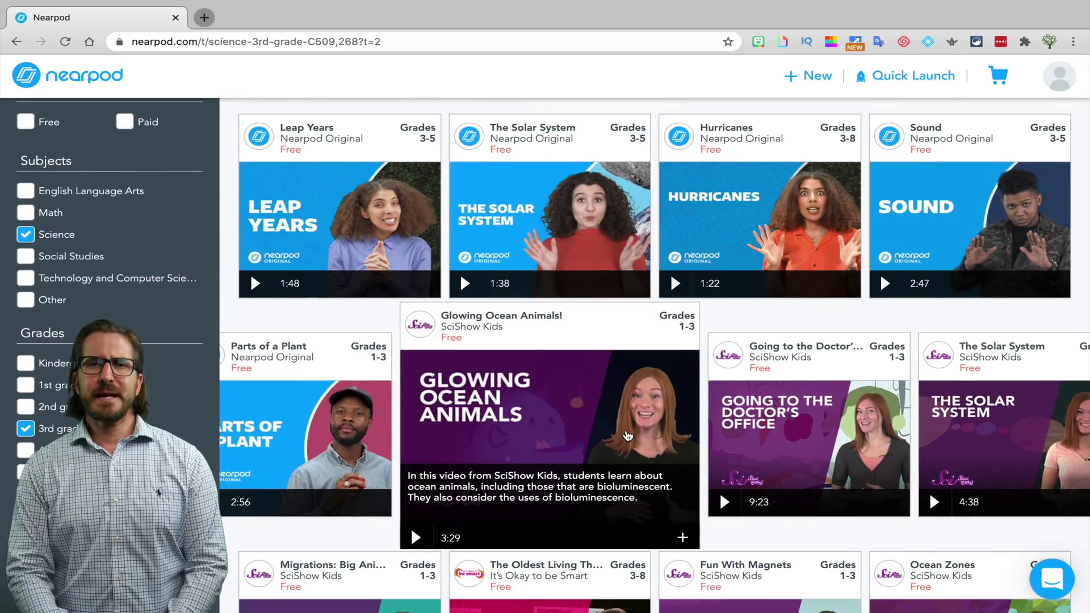
left_click(627, 436)
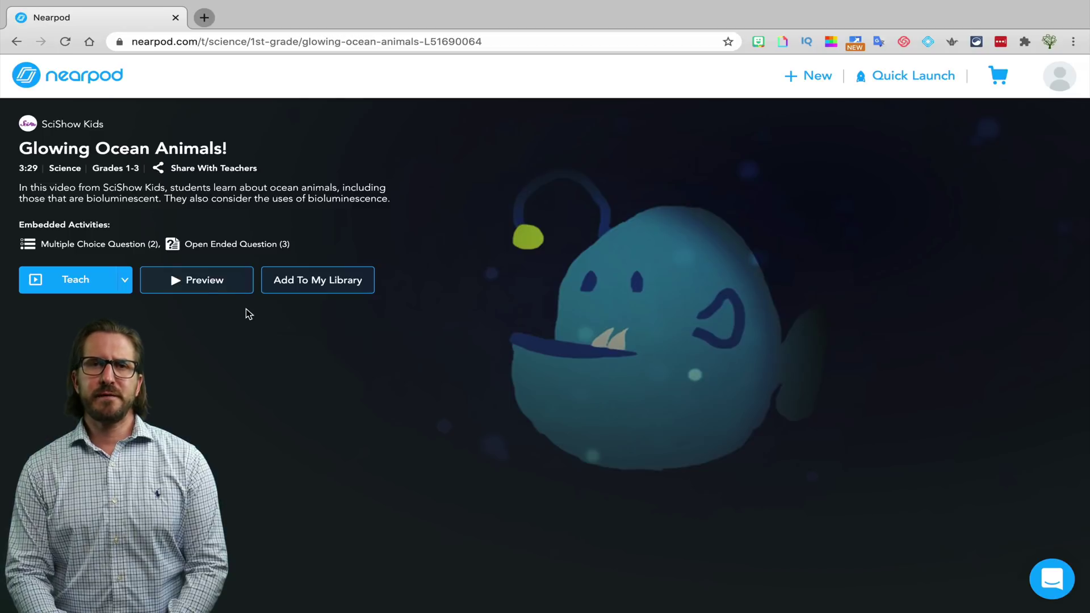
- Preview the "Glowing Ocean Animals!" video, check its first embedded questions, and show the teaching options
left_click(217, 287)
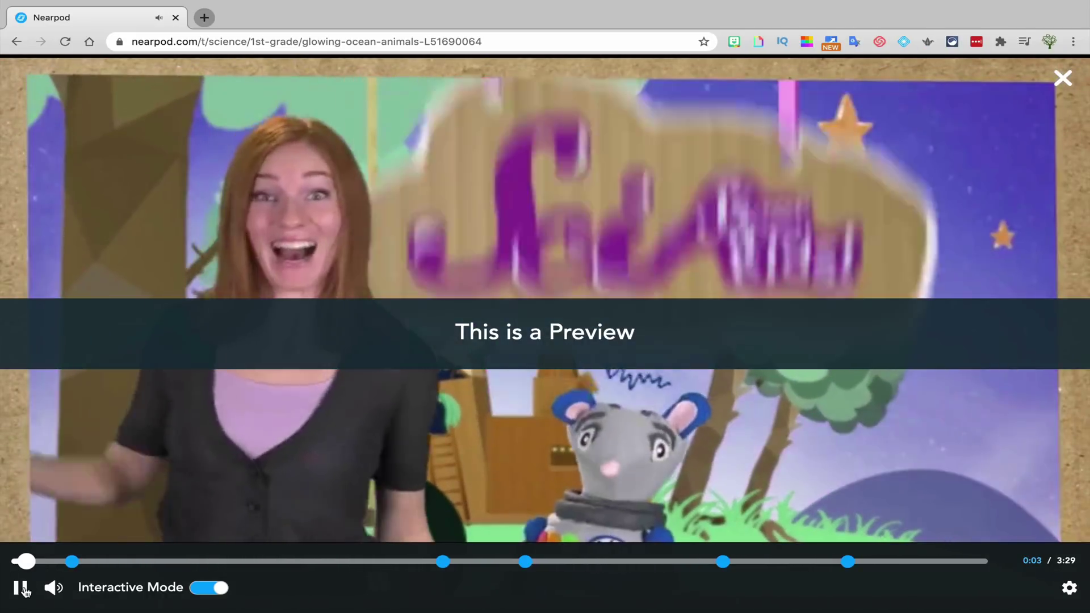
left_click(67, 562)
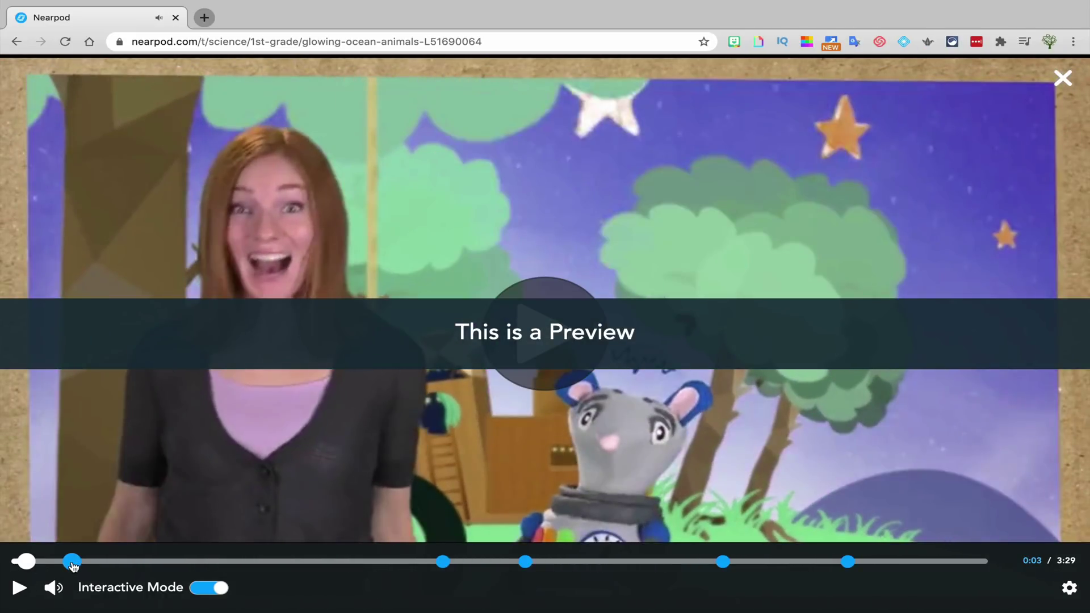
left_click(72, 562)
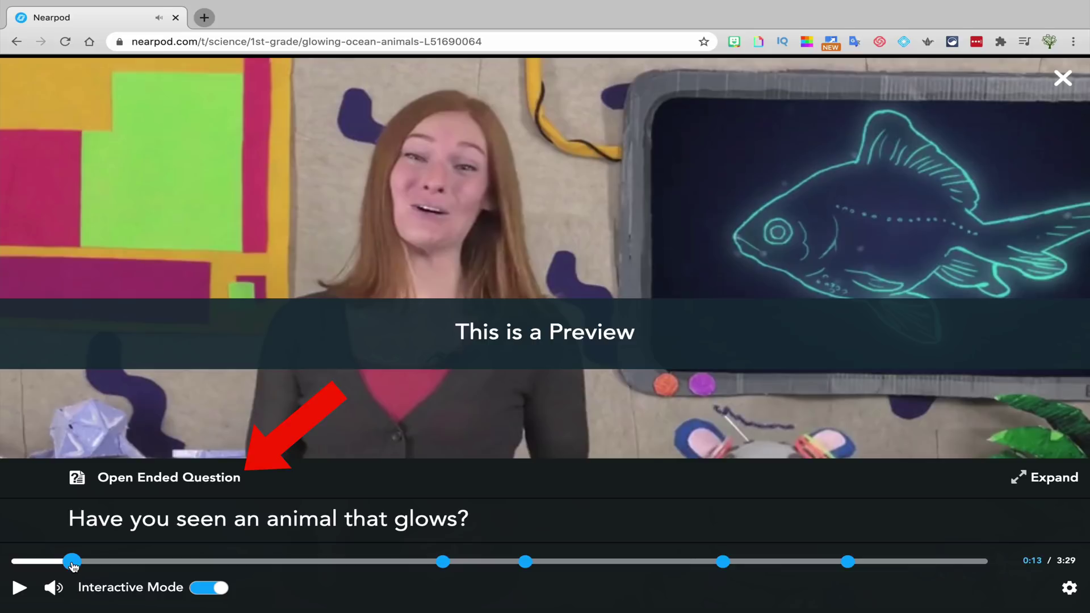
left_click(443, 562)
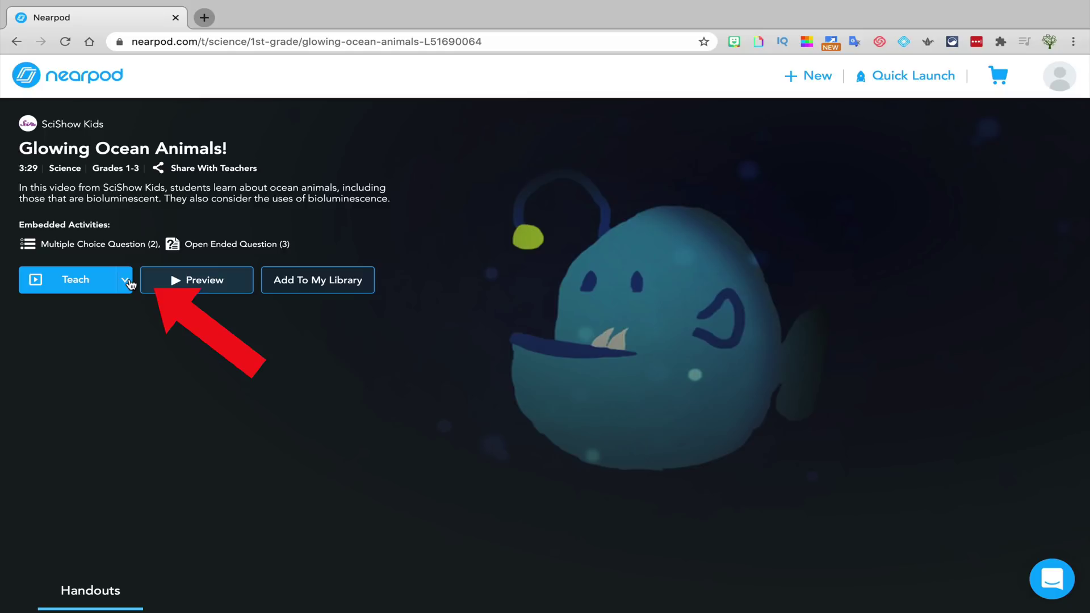
left_click(126, 281)
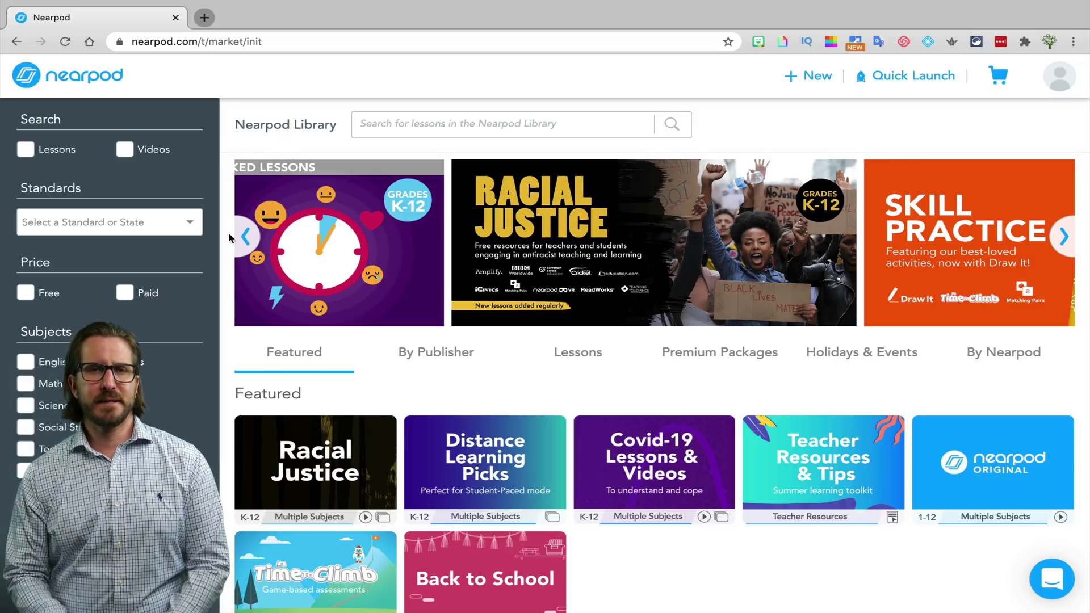
- Browse the Nearpod Library by publisher and open the Common Sense Education collection
scroll(491, 307, "down", 2)
left_click(456, 286)
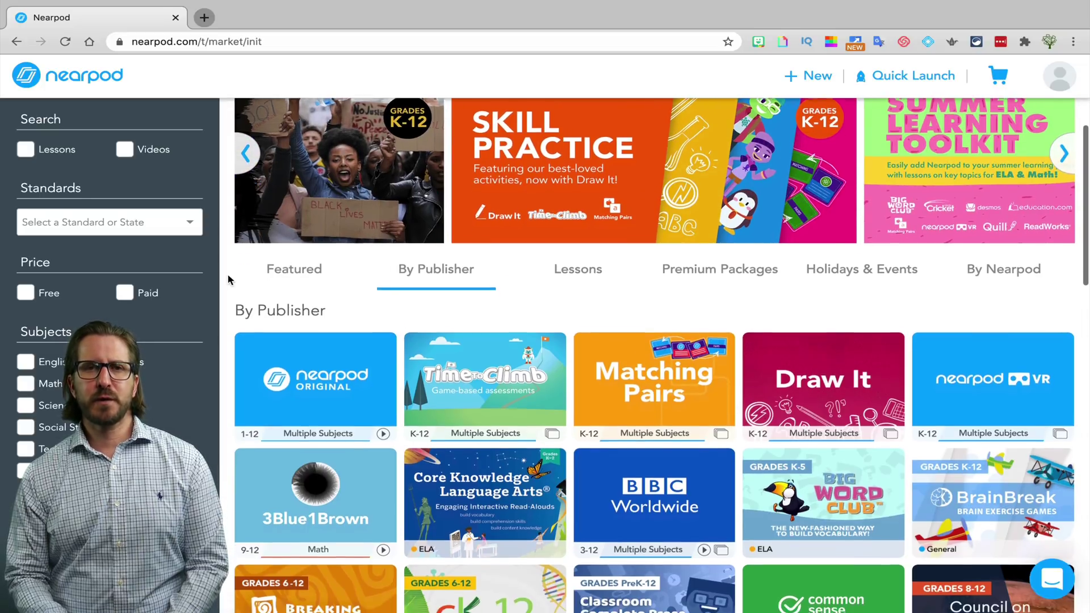
scroll(227, 280, "down", 3)
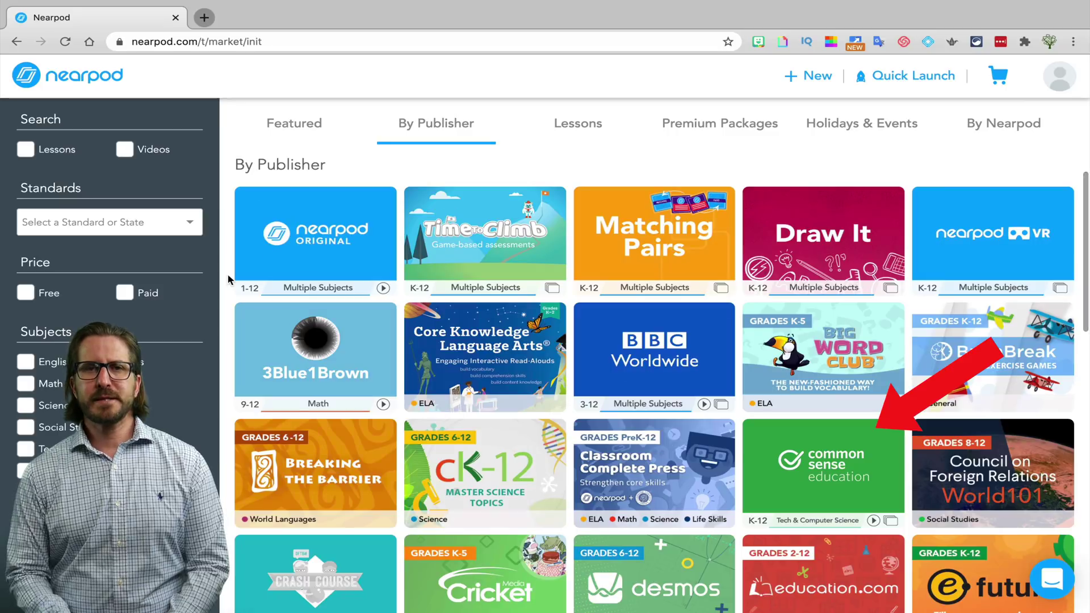
left_click(800, 444)
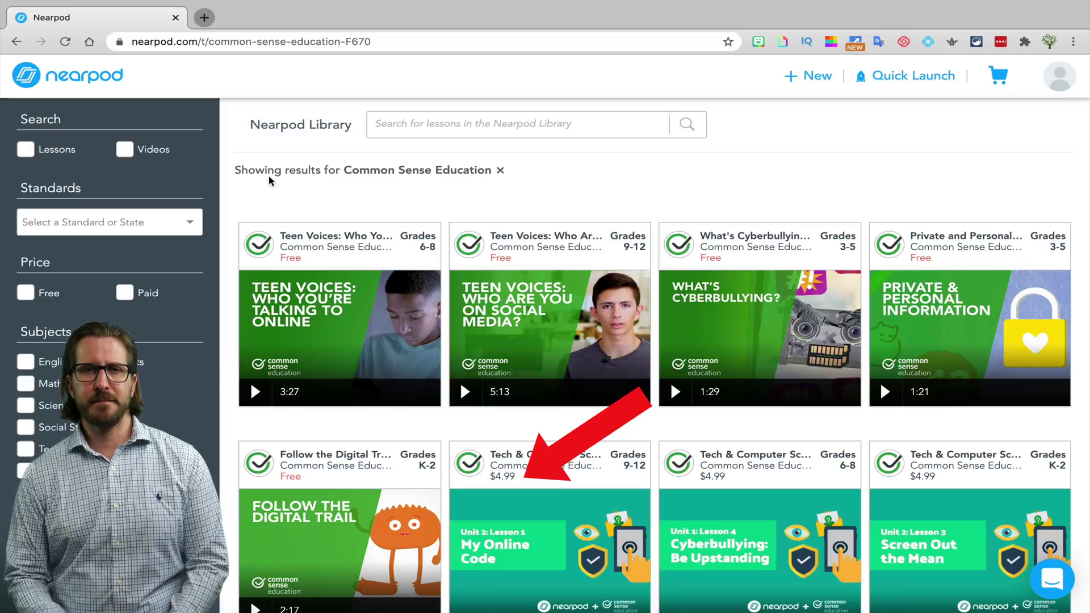
- Preview the "Teen Voices: Who You're Talking to Online" video and view its embedded questions along the timeline
left_click(350, 326)
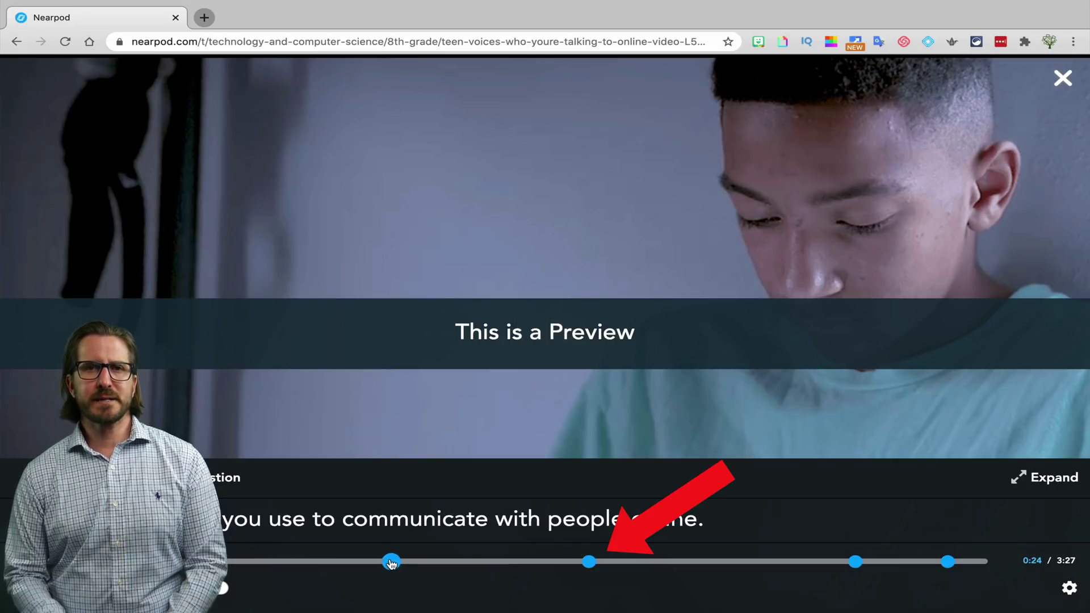
left_click(391, 562)
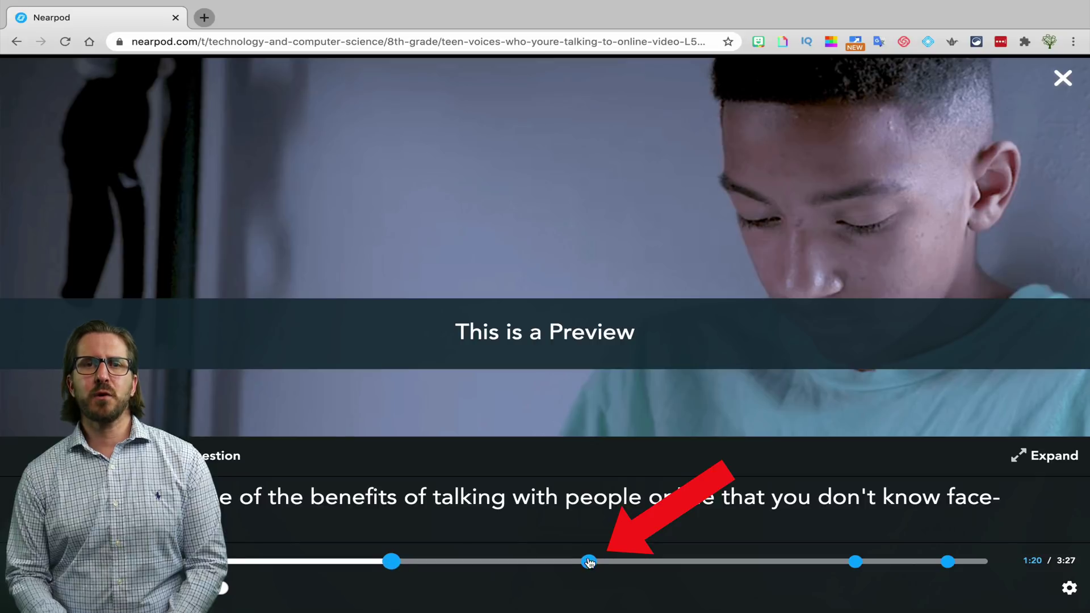
left_click(590, 562)
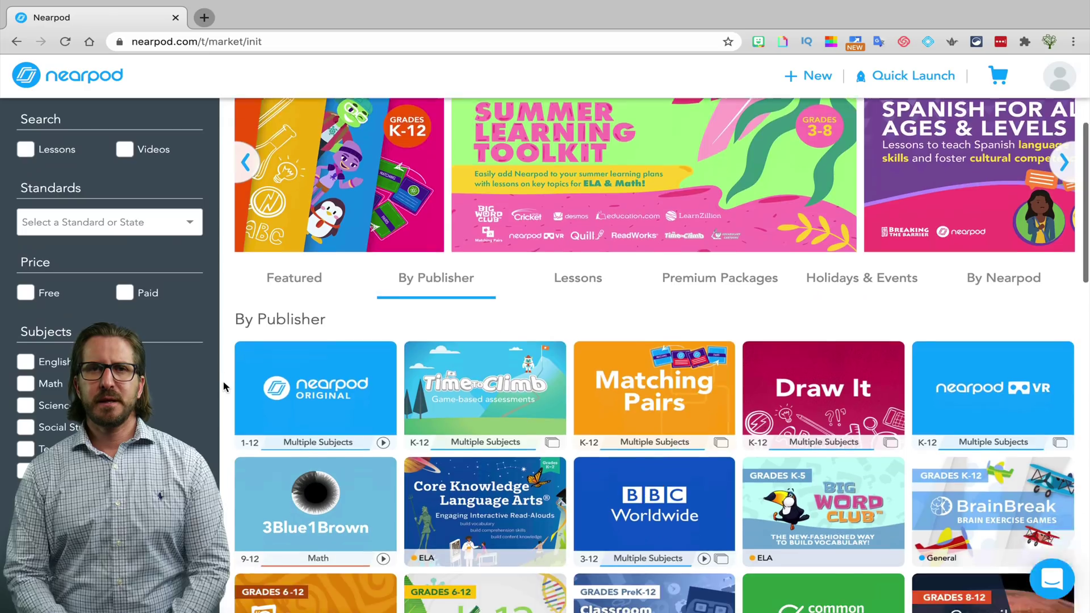
- Open the "Geometric Shapes" video from the Nearpod Original math collection for editing and move its first activity later on the timeline
scroll(358, 327, "down", 1)
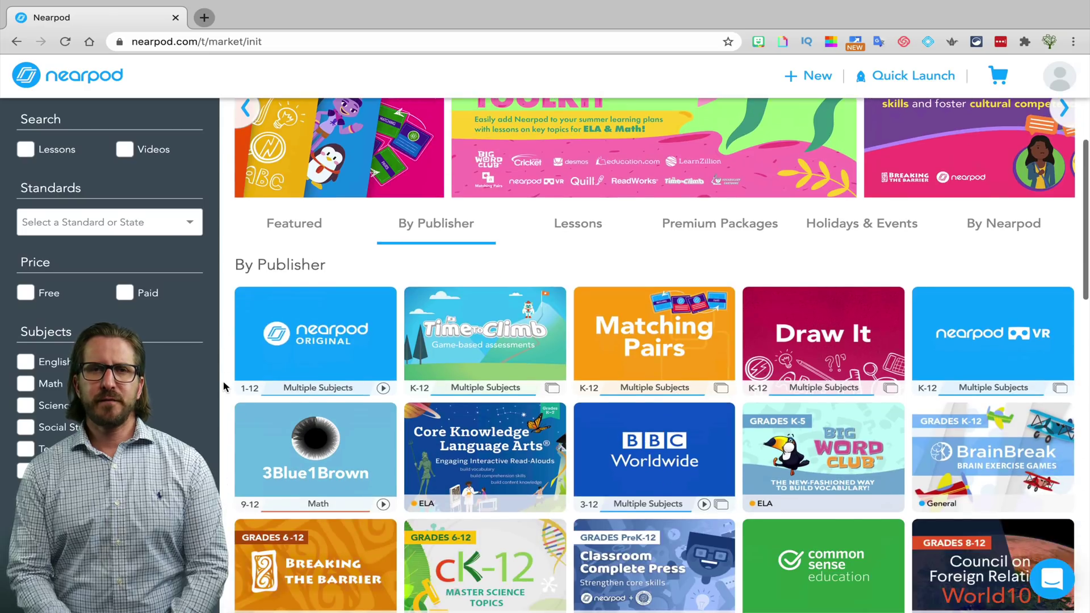
left_click(357, 326)
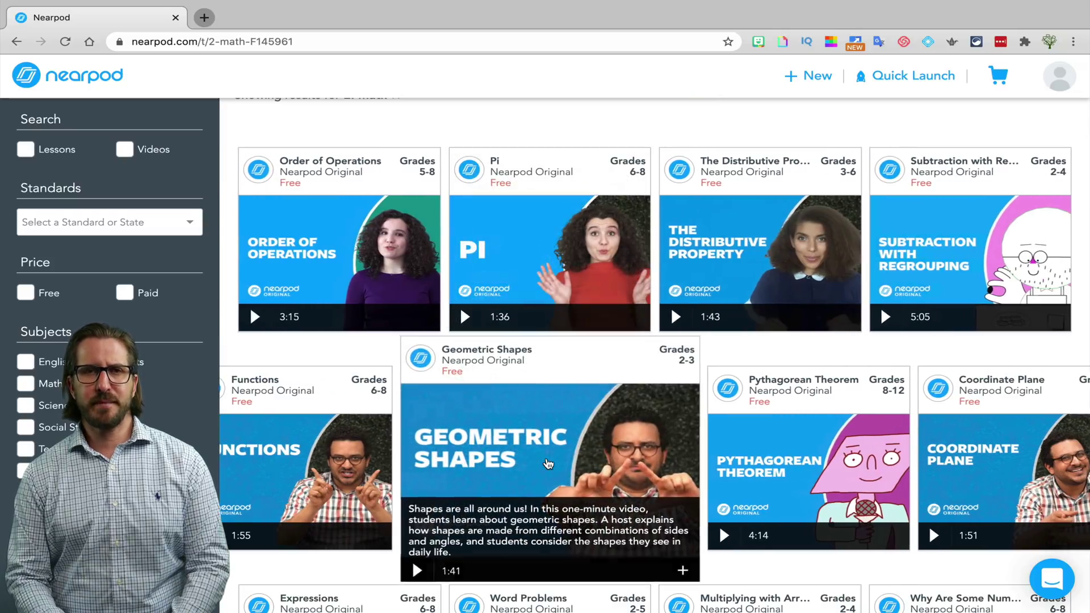
left_click(548, 464)
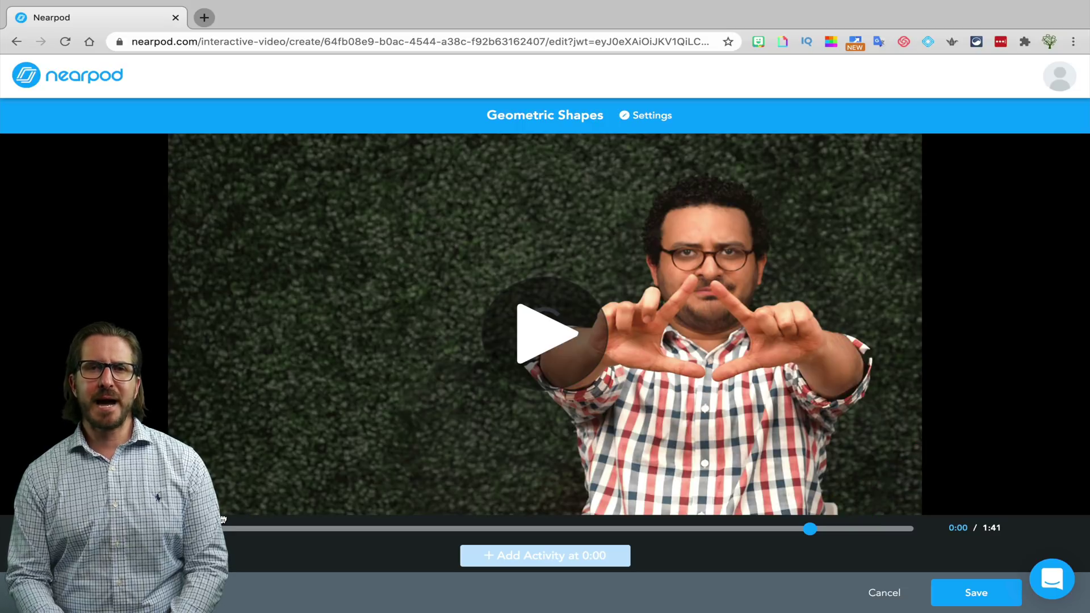
left_click_drag(223, 519, 251, 528)
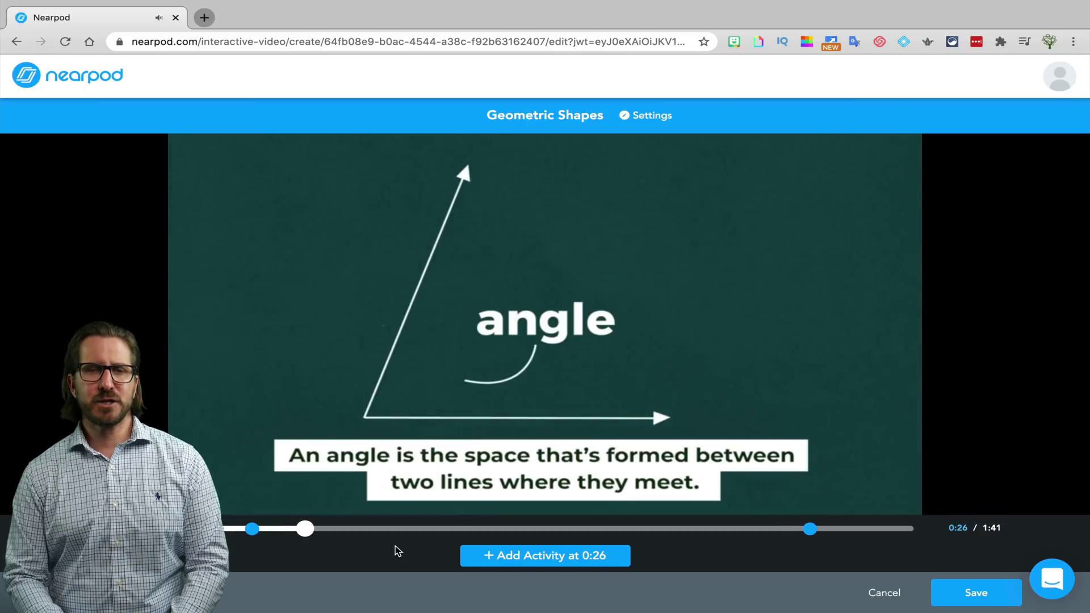
- Add a multiple choice question "What is an angle?" with answers "The space formed between two lines where they meet." and "A small triangle"
left_click(518, 555)
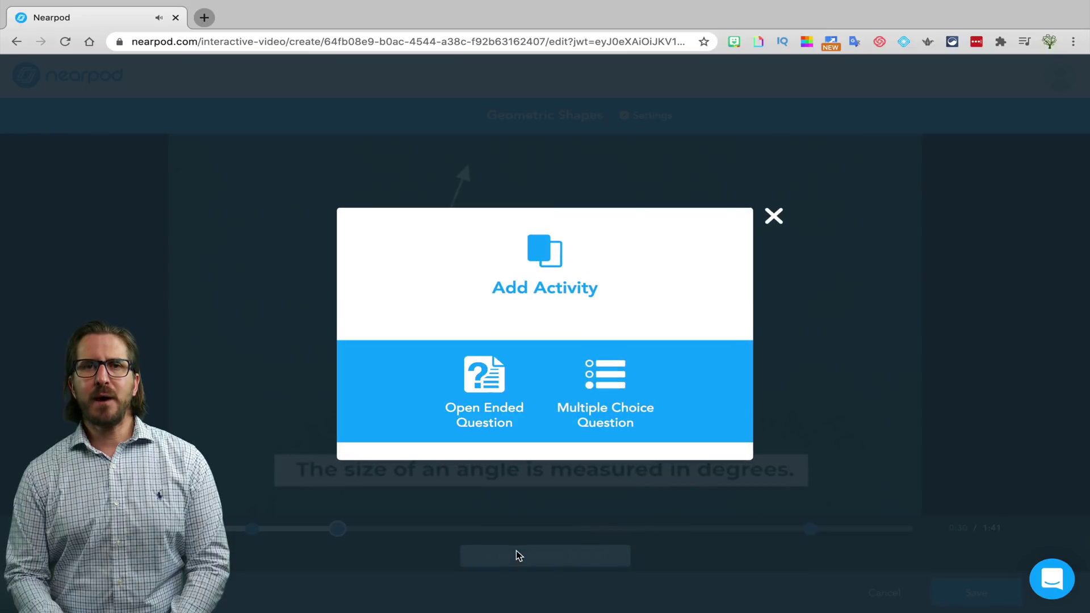
left_click(604, 399)
type("What is an")
type(" angle")
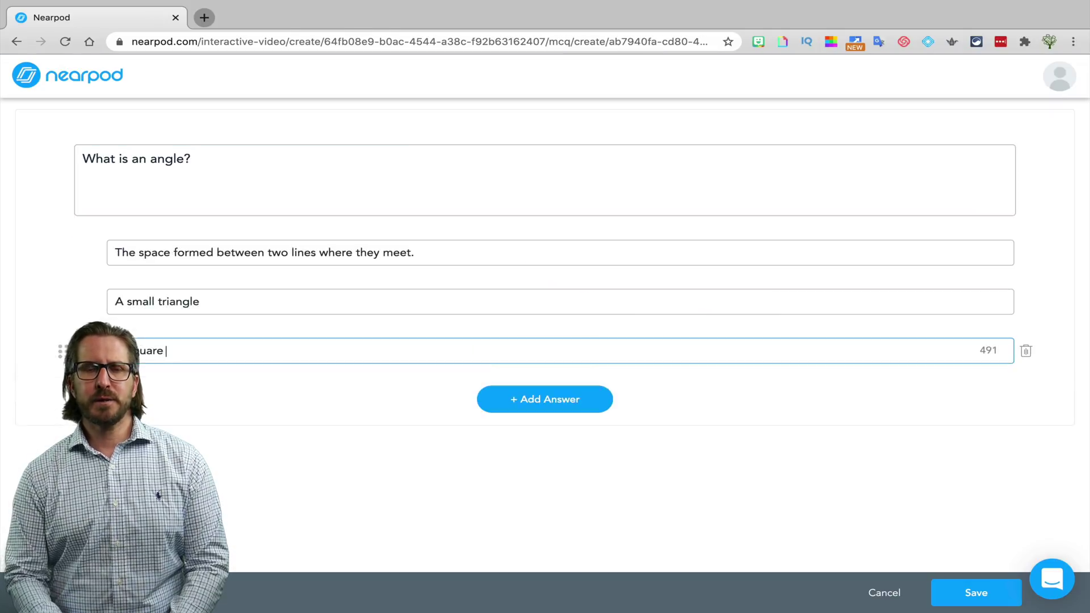
- Complete the third answer as "A square with 3 sides", mark the answer about two lines meeting as correct, and save the question
type("with 3 sides")
left_click(87, 255)
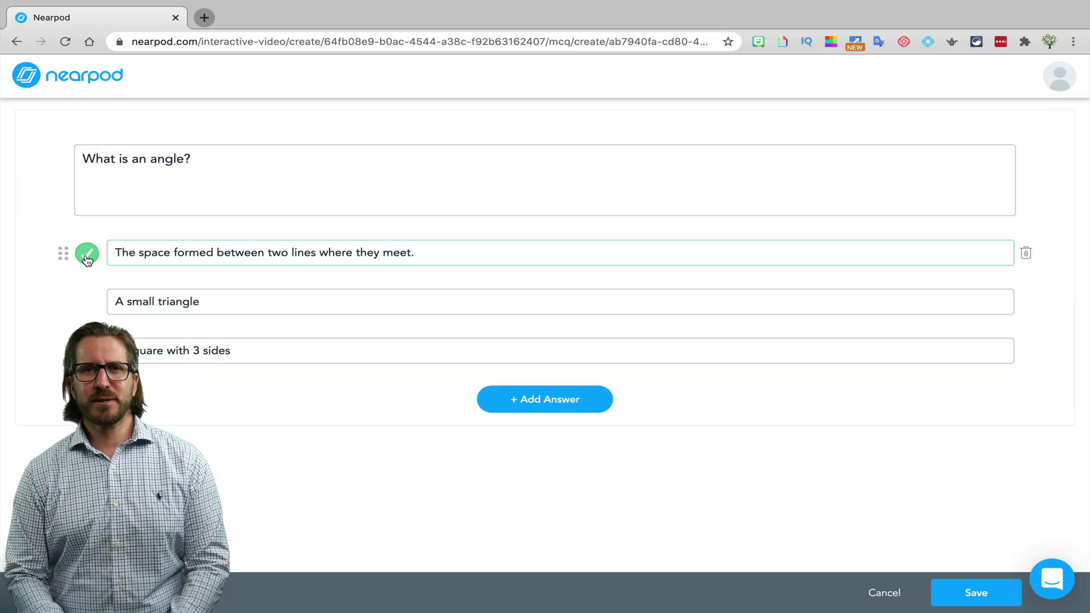
left_click(976, 592)
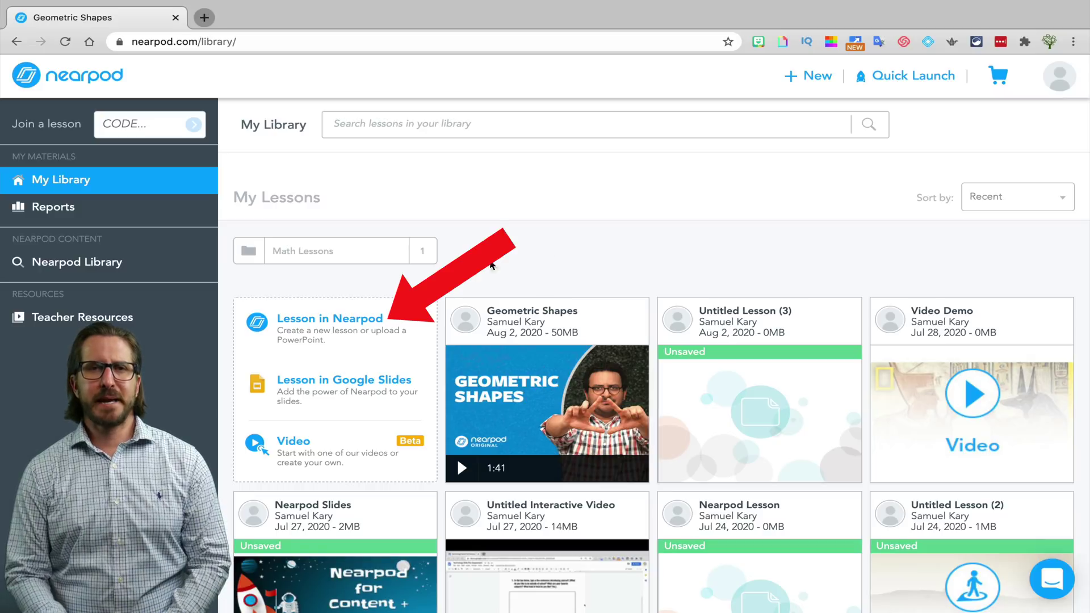
- Create a new lesson in Nearpod and add a Collaborate! activity as its first slide
left_click(342, 339)
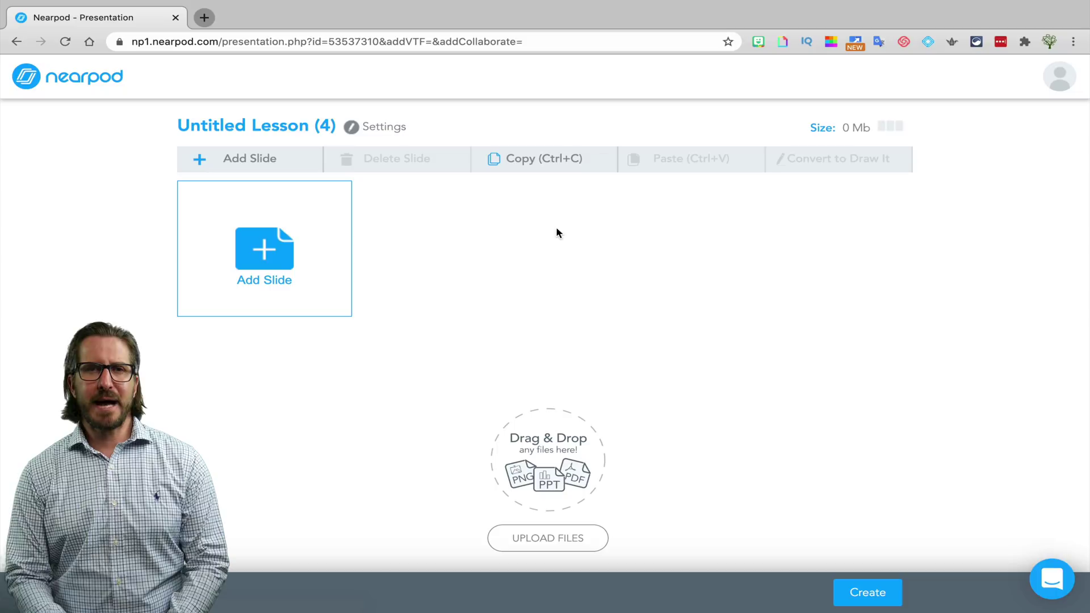
left_click(231, 248)
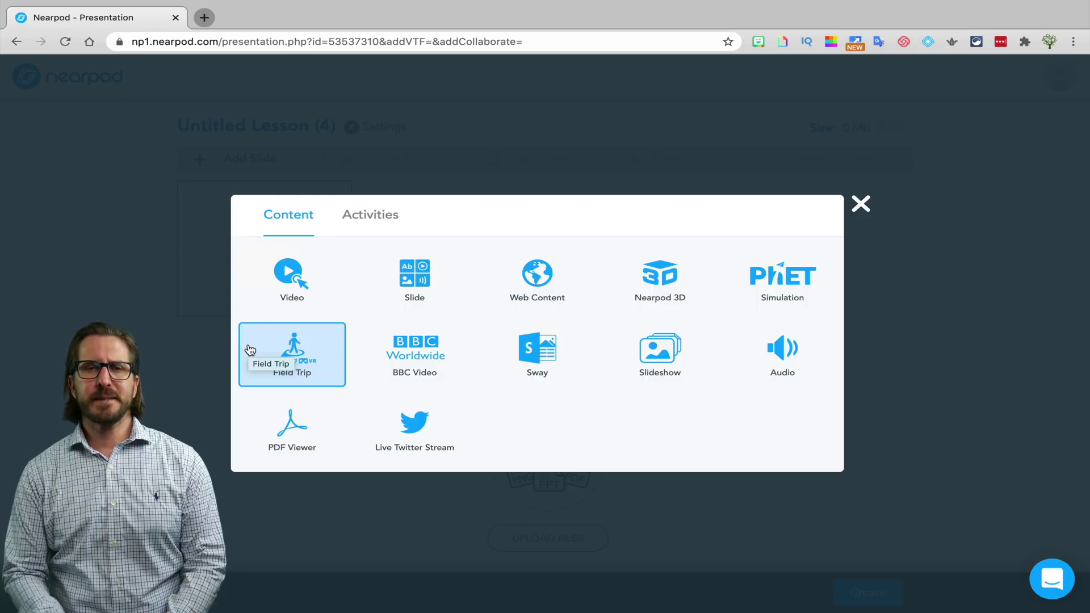
left_click(383, 226)
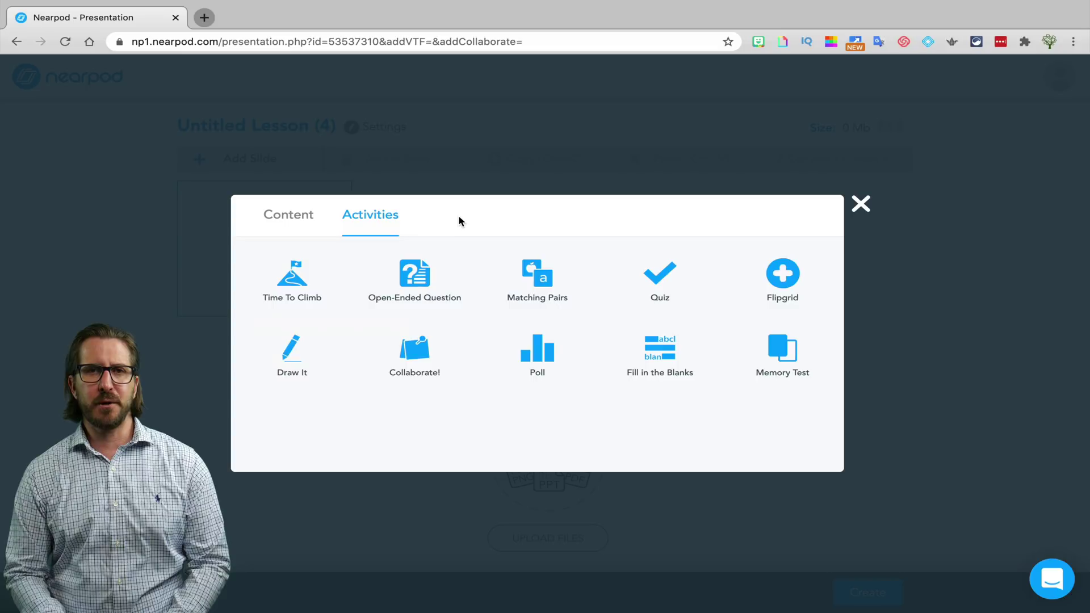
left_click(415, 361)
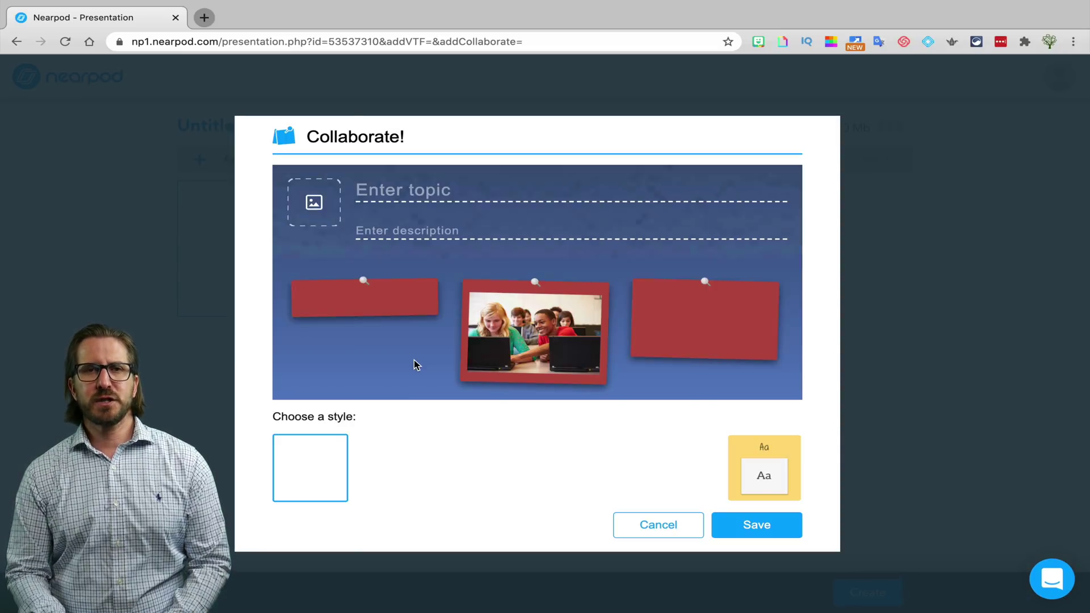
- Set the Collaborate! topic to "What do you already know about digital citizenship?", apply the chalkboard style, and save the activity
left_click(417, 191)
type("What do you already know about dig")
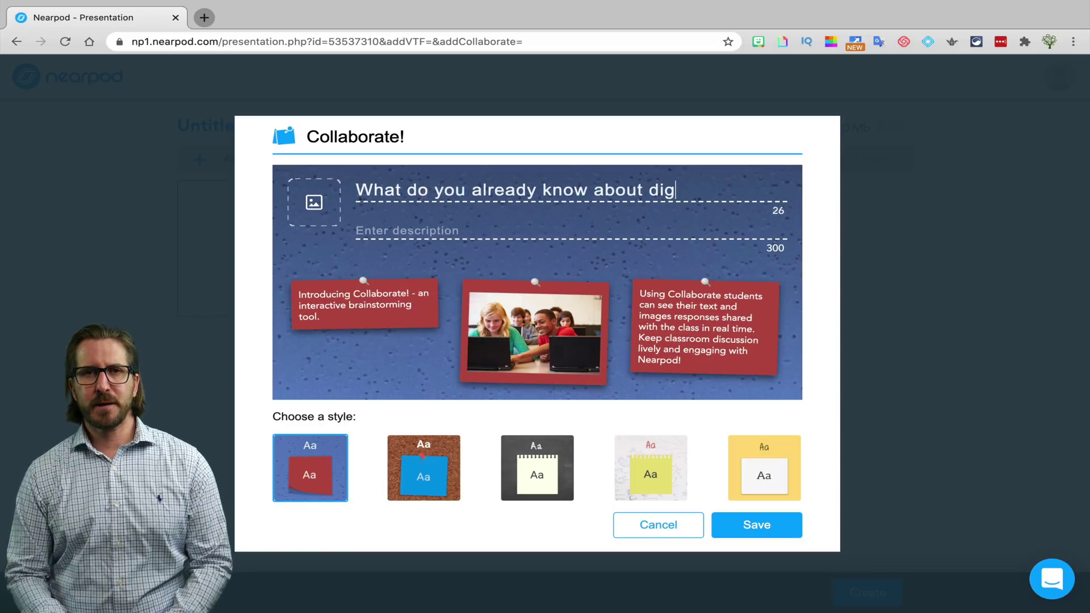
type("ital citizen")
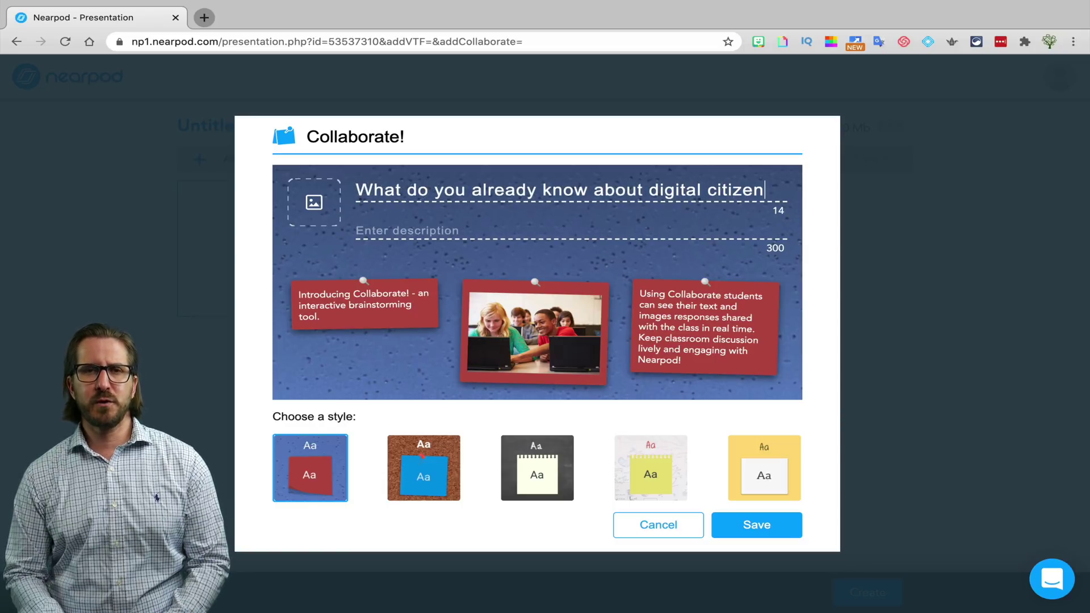
type("ship?")
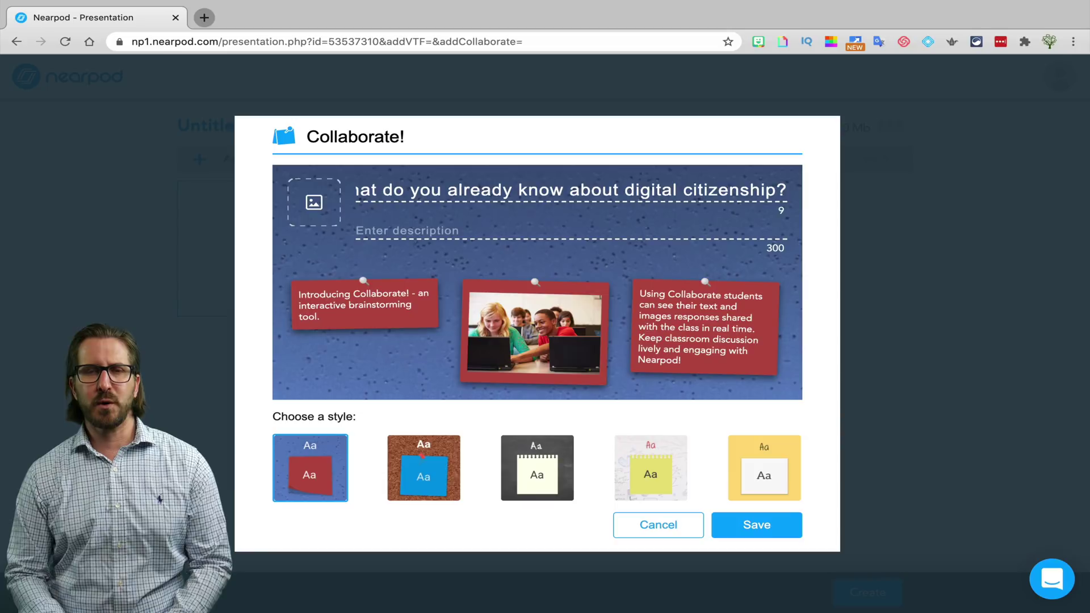
left_click(554, 485)
left_click(737, 525)
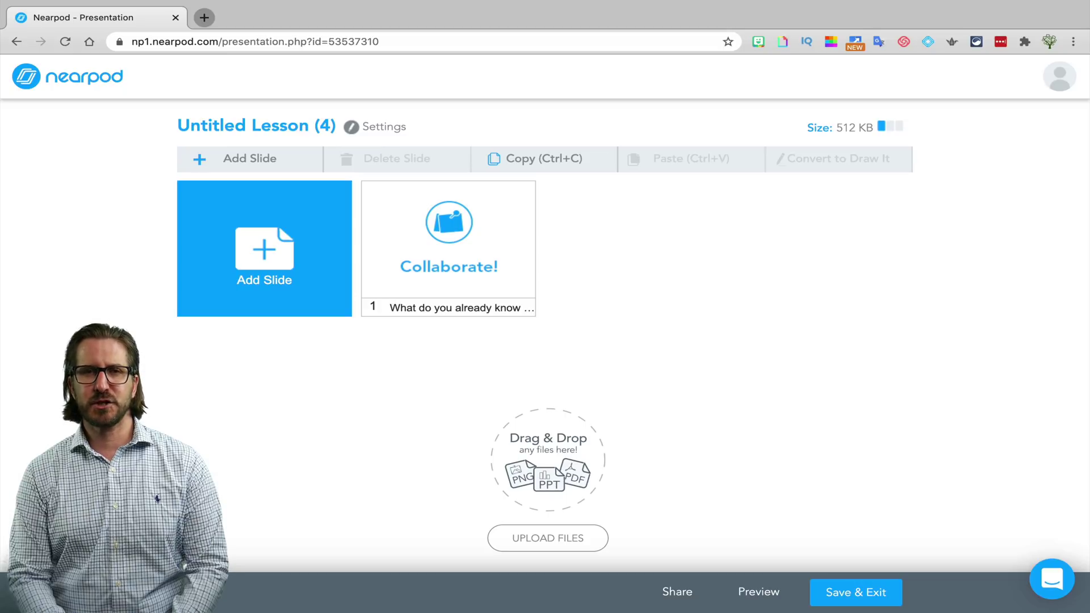
- Add a video slide to the lesson, search the Video Library for "digital citizenship", and choose "Follow the Digital Trail Video"
left_click(288, 264)
left_click(295, 278)
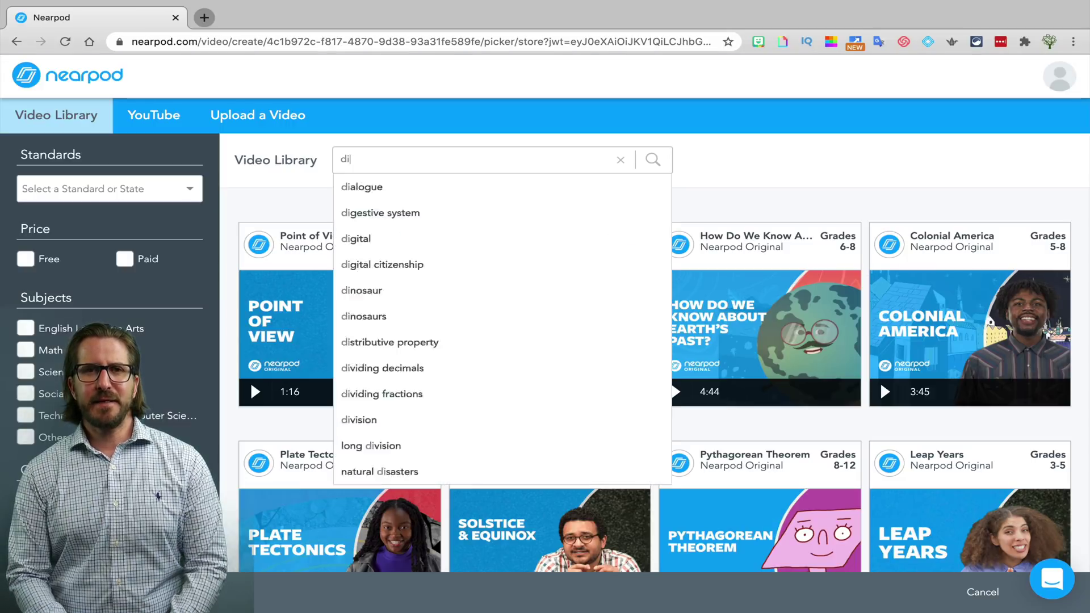
type("gital")
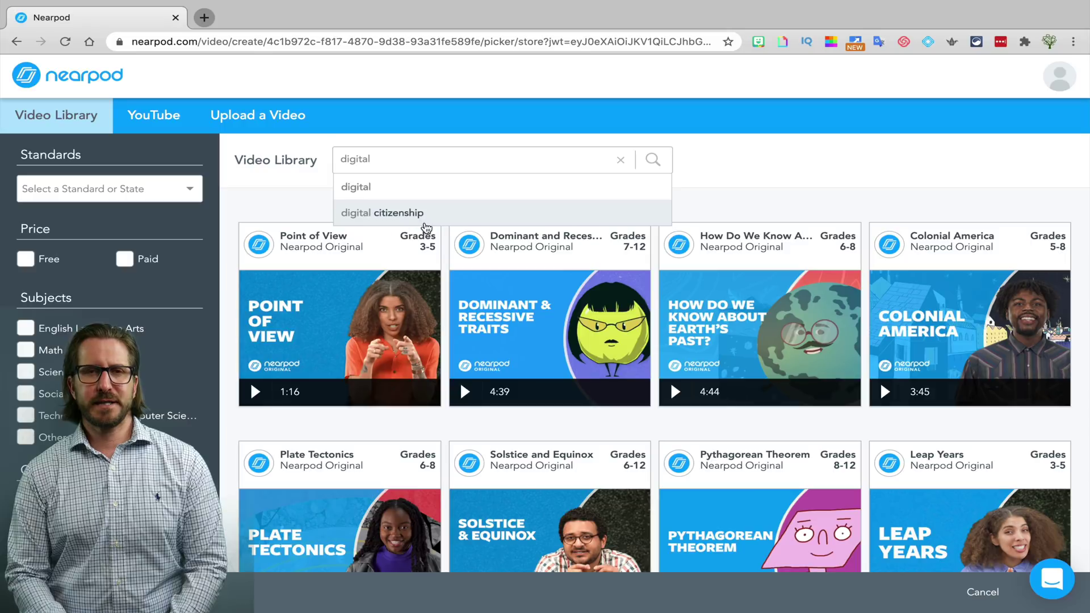
left_click(423, 214)
scroll(958, 300, "down", 1)
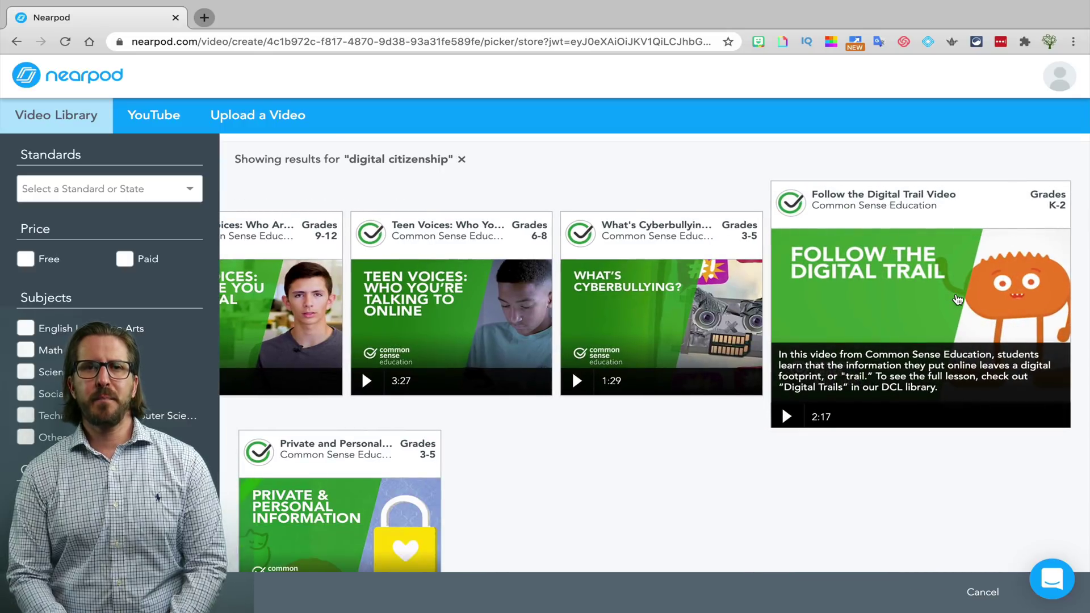
left_click(958, 300)
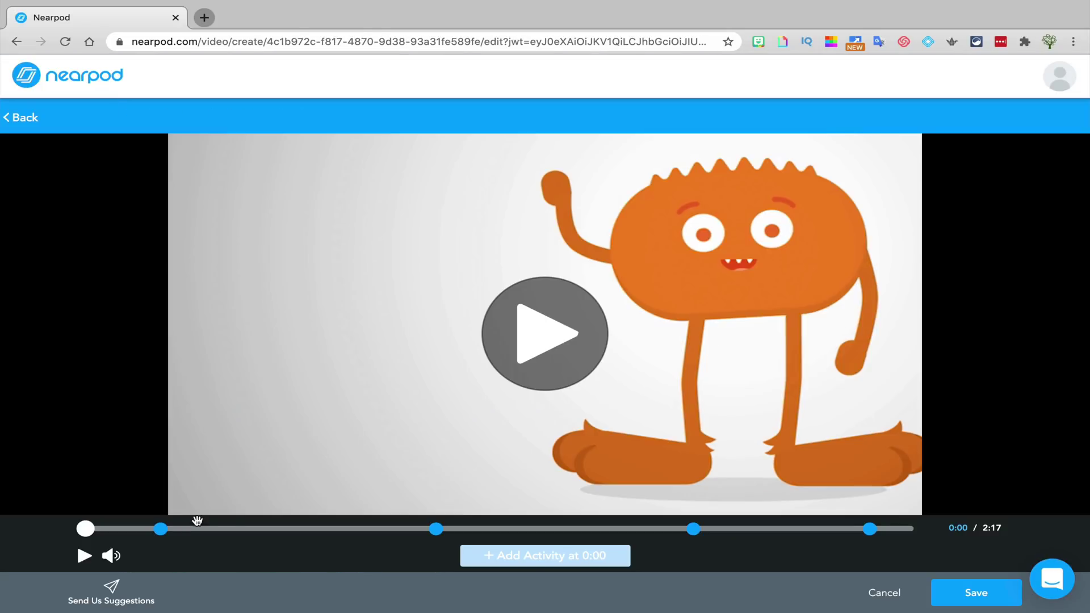
mouse_move(161, 533)
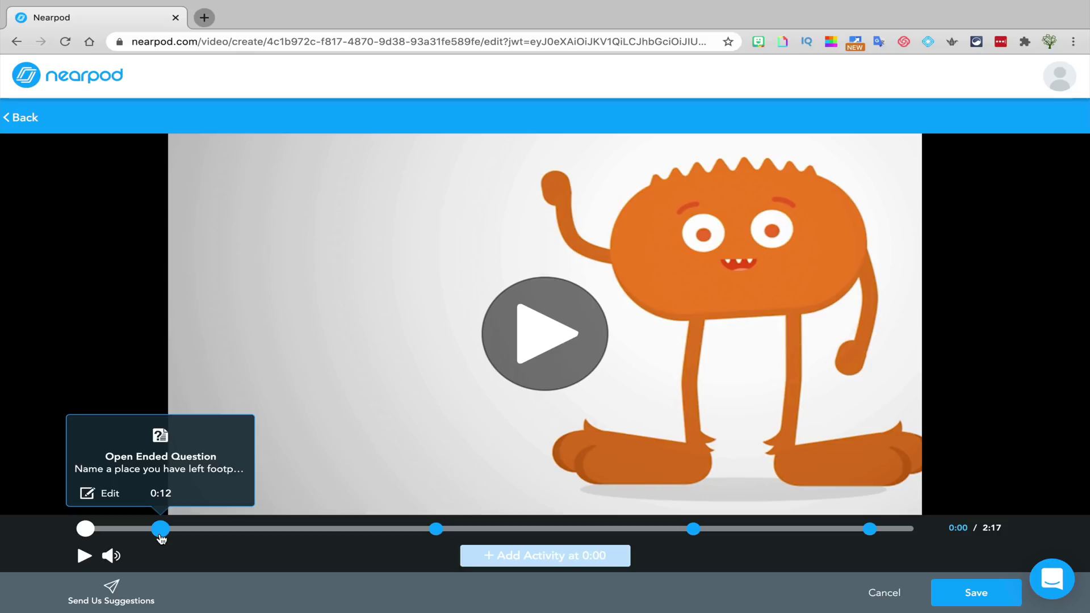
- Save the "Follow the Digital Trail" video to the lesson and begin another video slide using the option to upload a video
left_click(980, 593)
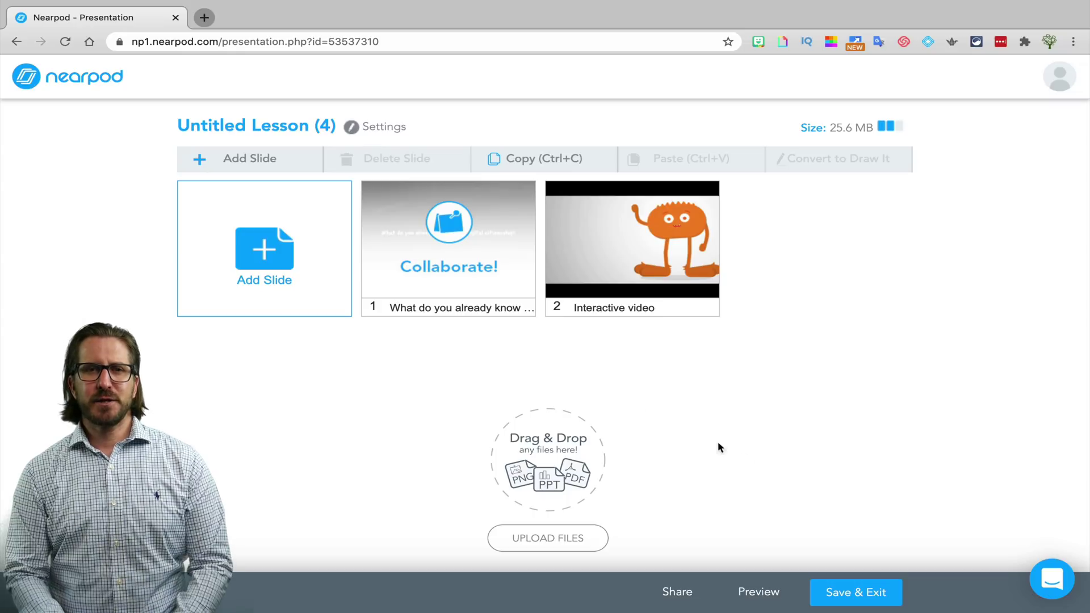
left_click(267, 272)
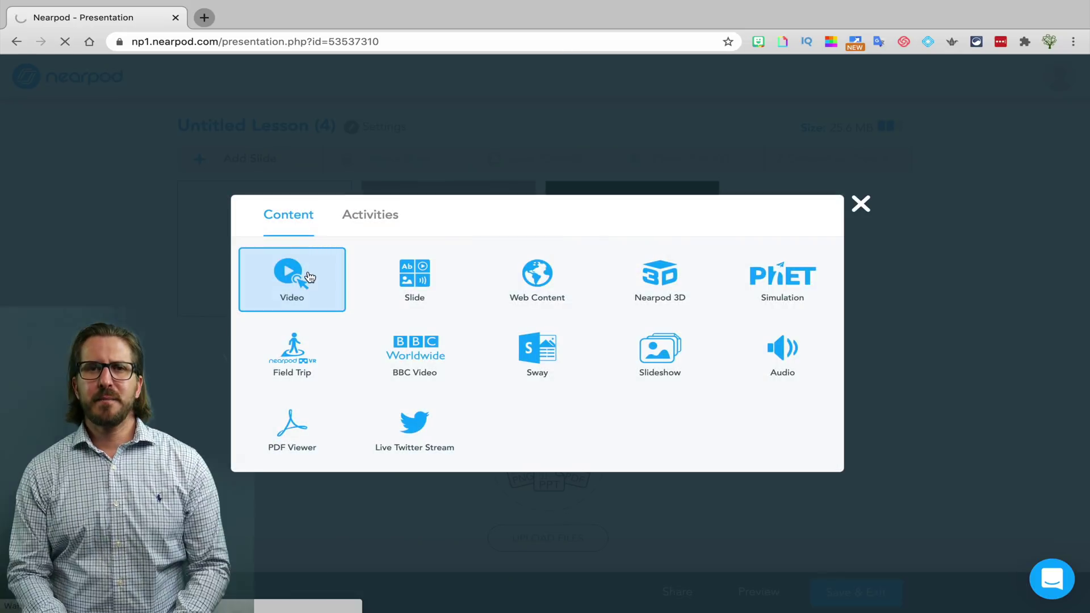
left_click(302, 278)
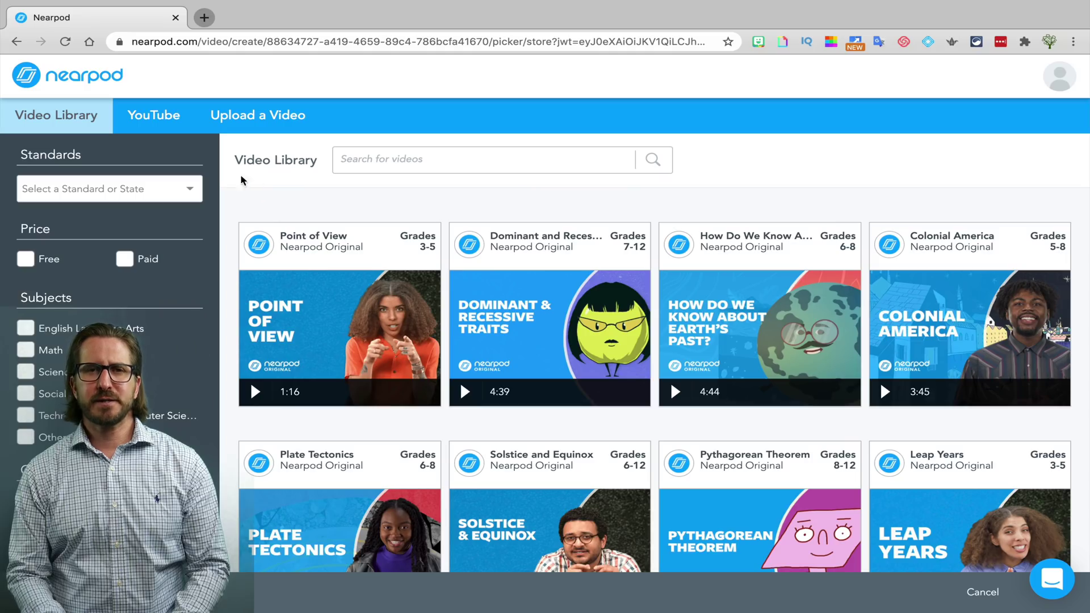
left_click(241, 120)
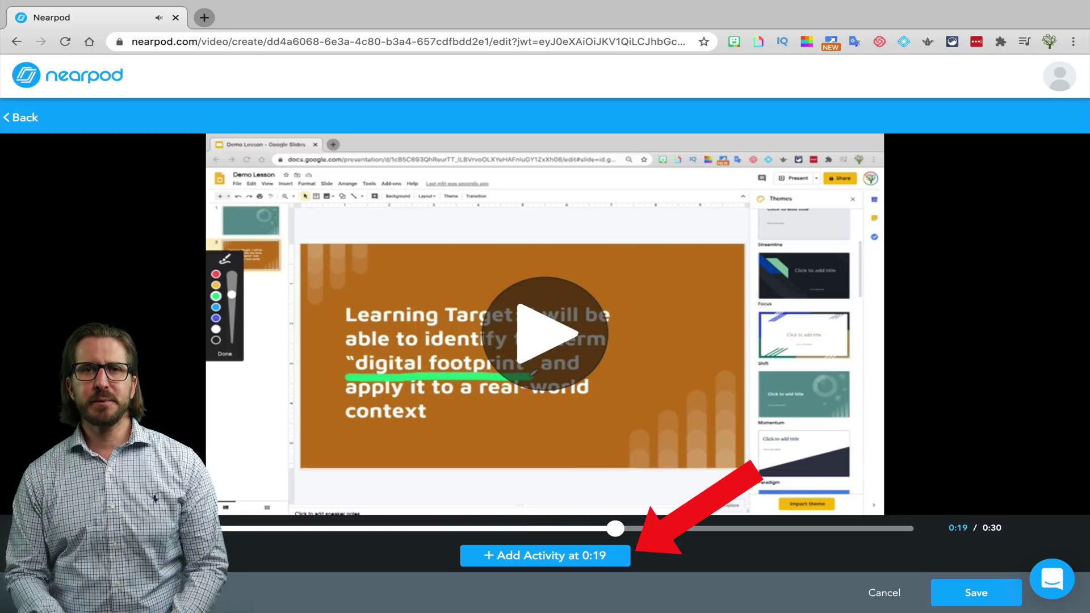
- Add a multiple choice activity at 0:19 of the uploaded video with the question "What is our key term for this lesson?"
left_click(513, 556)
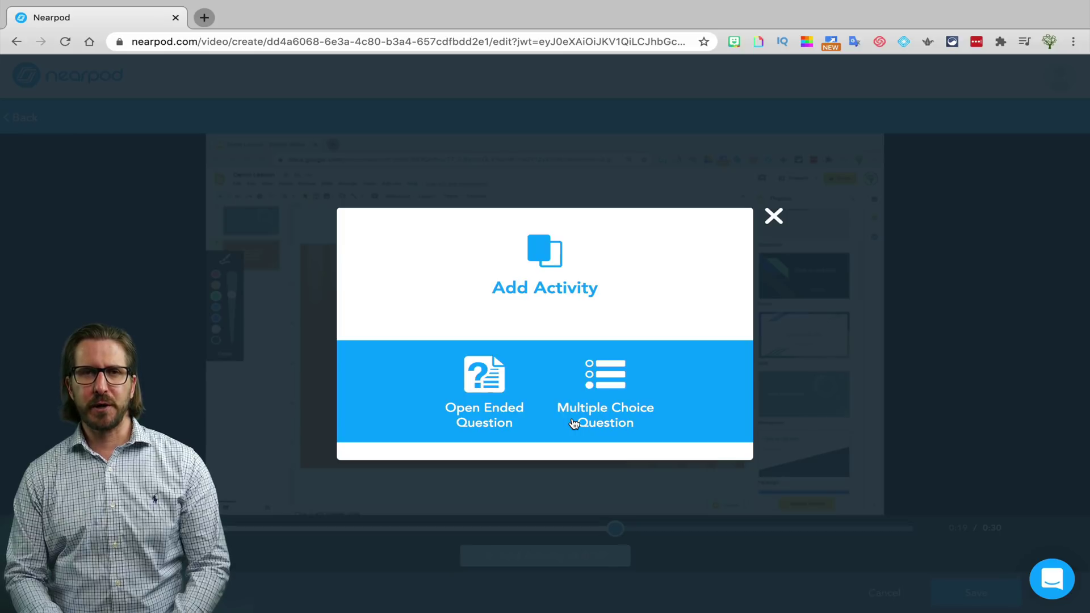
type("What is ")
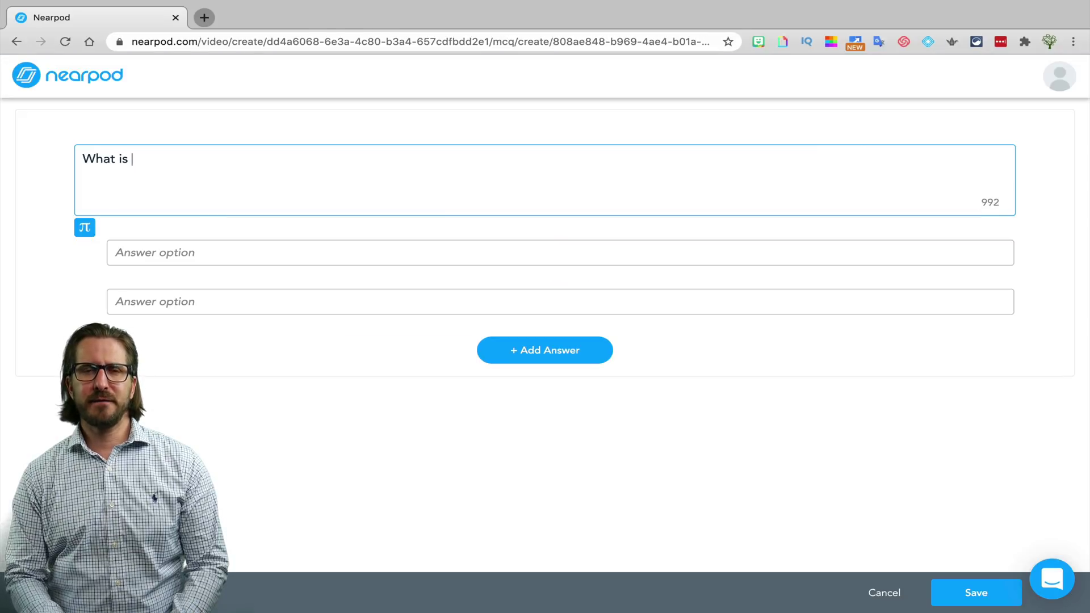
type("our key term ")
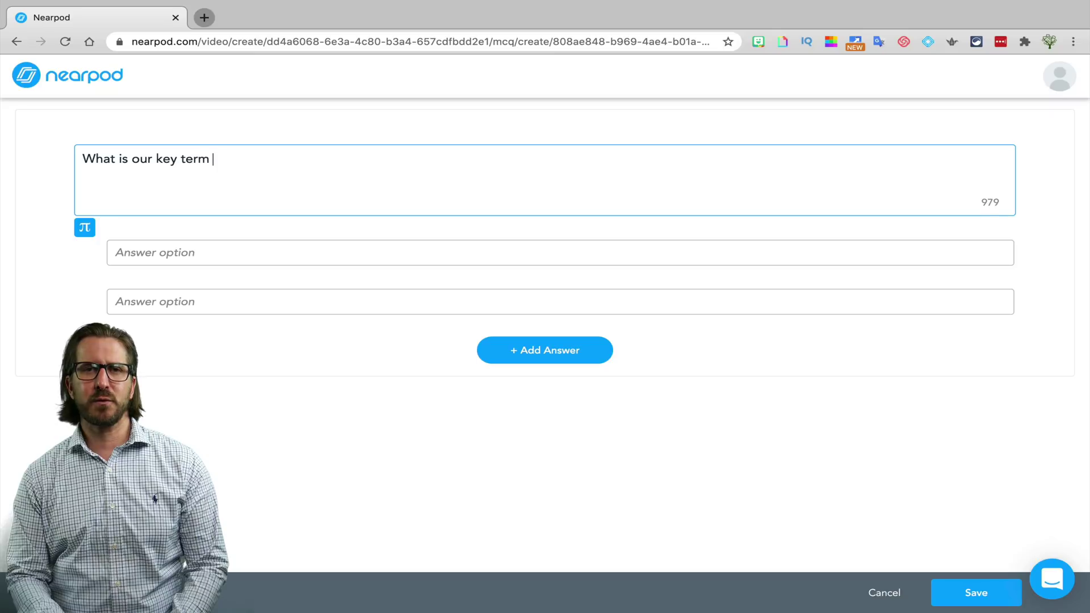
type("for this lesso")
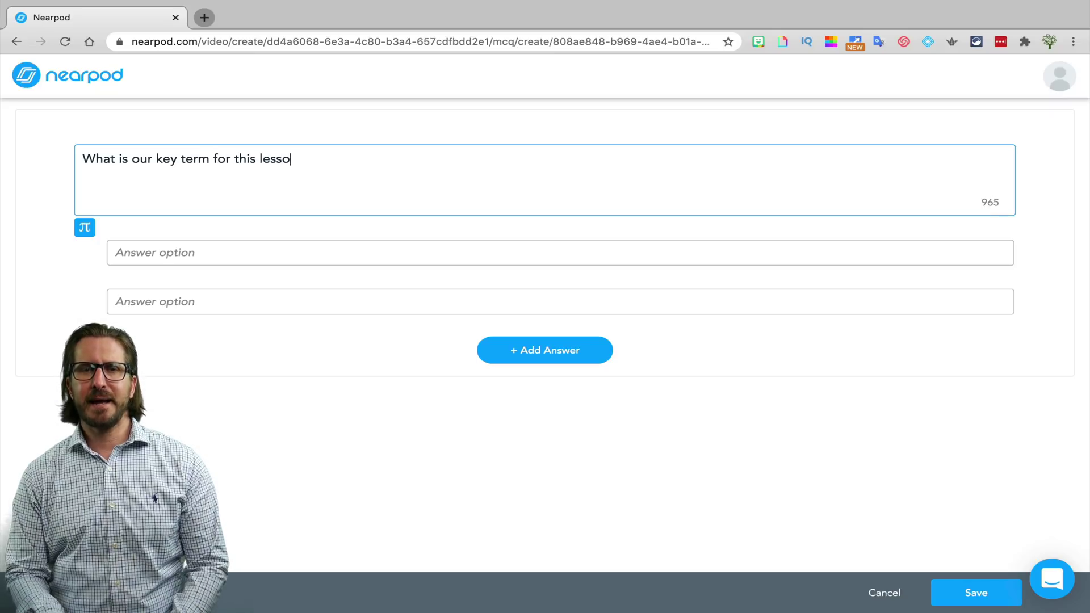
type("n?")
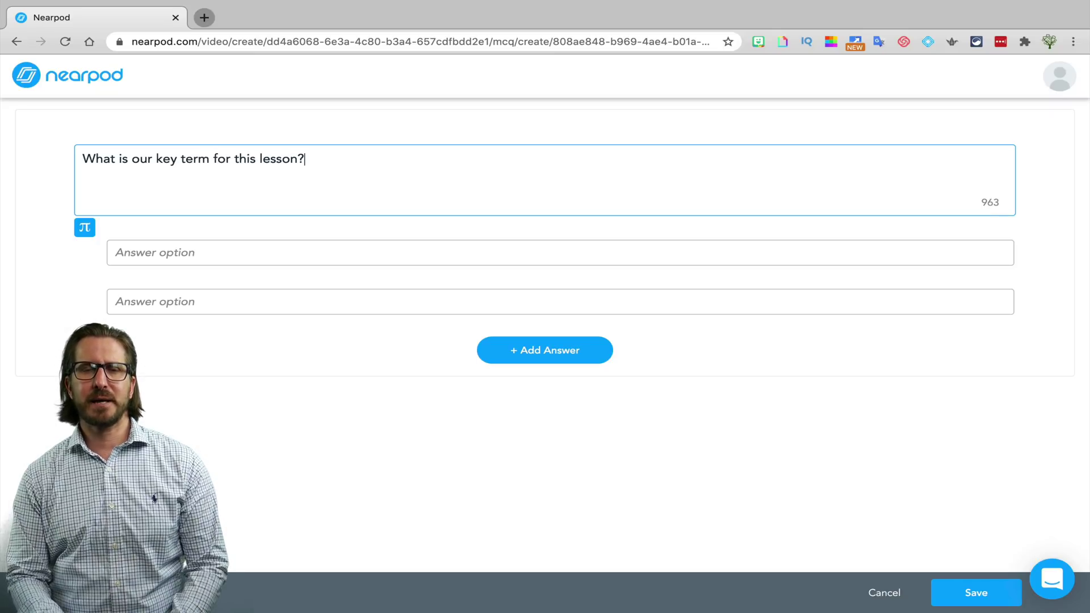
- Fill in the answer options "digital handprint", "digital footprint" and "digital eyeballs"
left_click(343, 301)
type("digital foot")
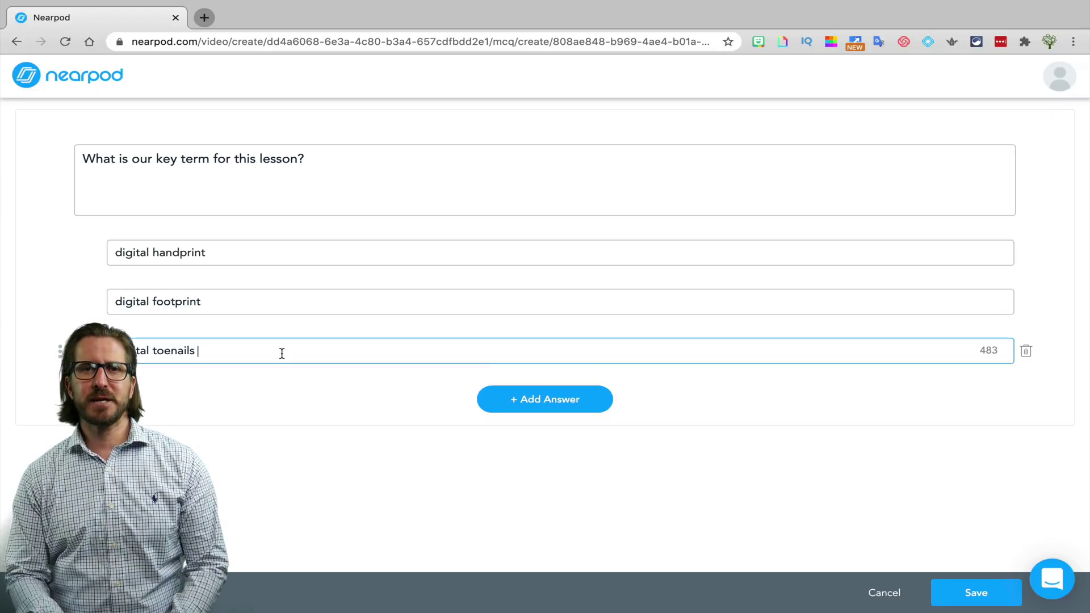
key("BackSpace")
key("BackSpace")
key("BackSpace")
key("BackSpace")
key("BackSpace")
key("BackSpace")
key("BackSpace")
key("BackSpace")
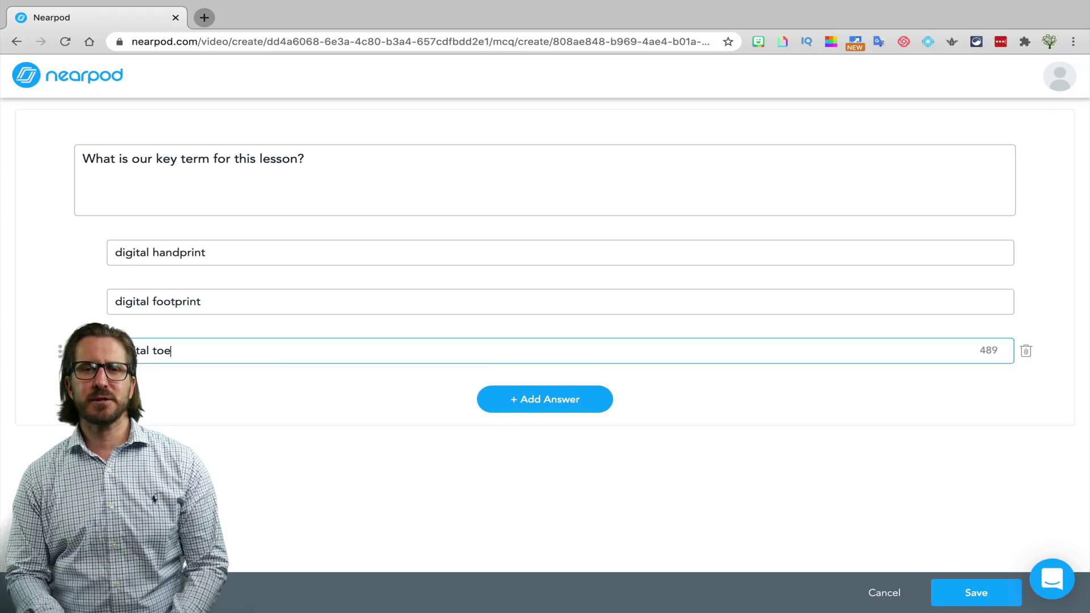
type("eyeballs")
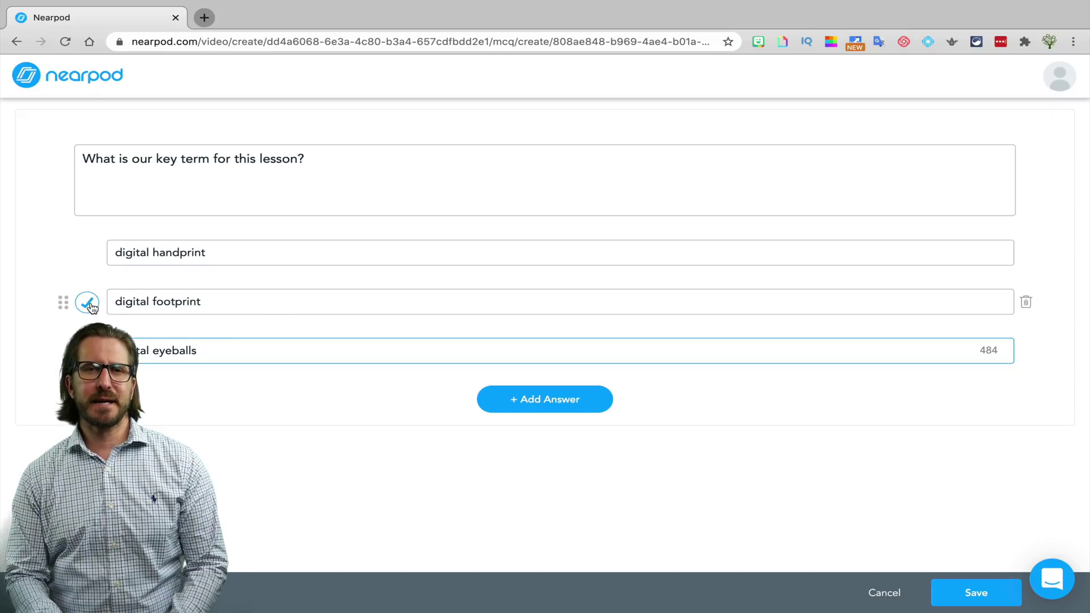
- Mark "digital footprint" as the correct answer and save the question
left_click(87, 304)
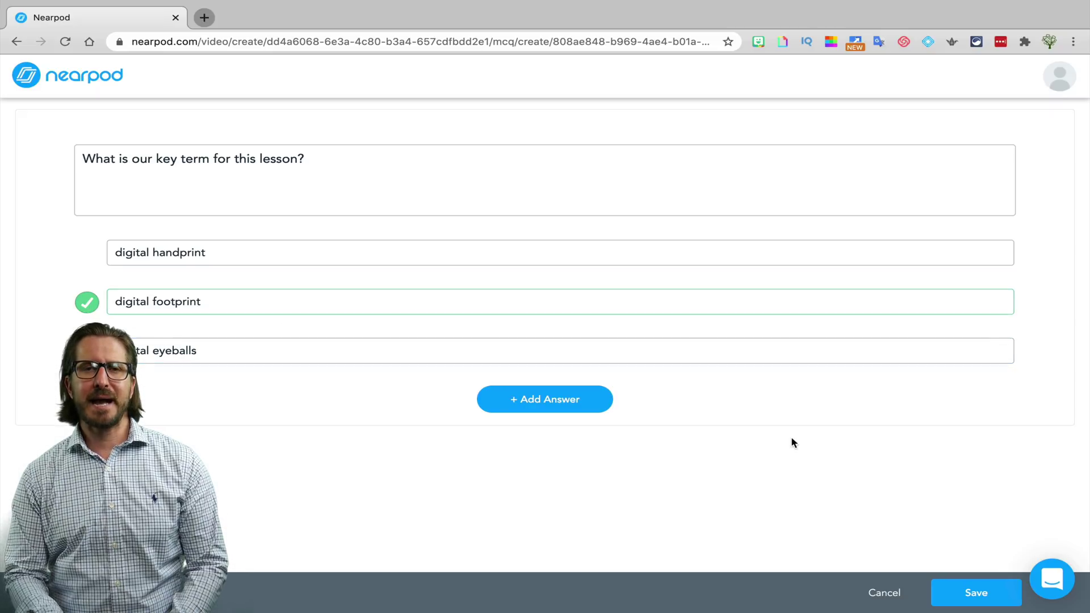
left_click(984, 599)
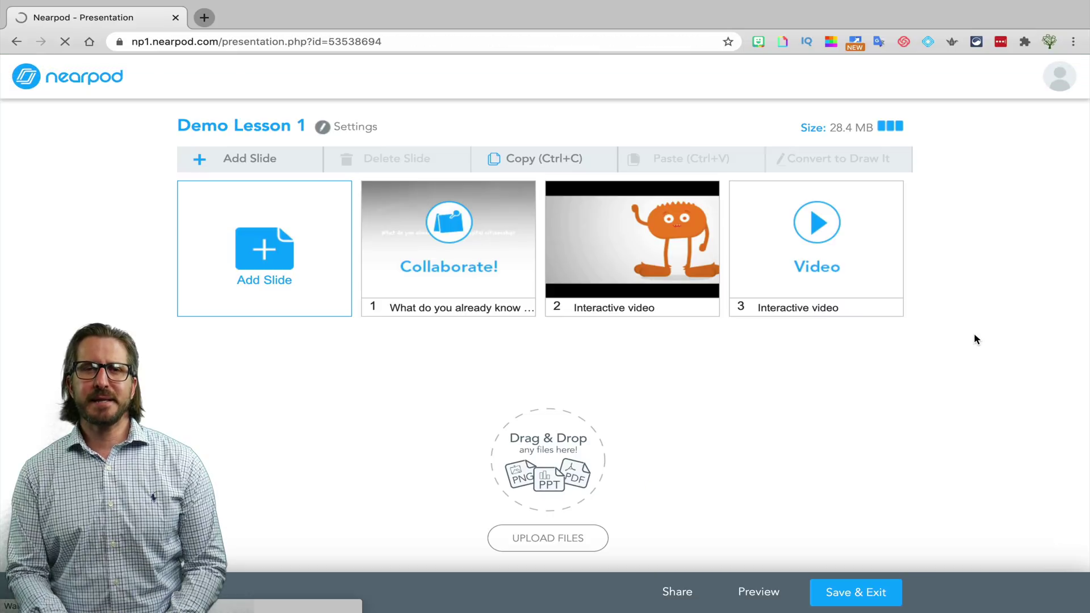
- Move the uploaded video slide ahead of the Collaborate! board so it is the lesson's first slide
left_click_drag(842, 266, 469, 277)
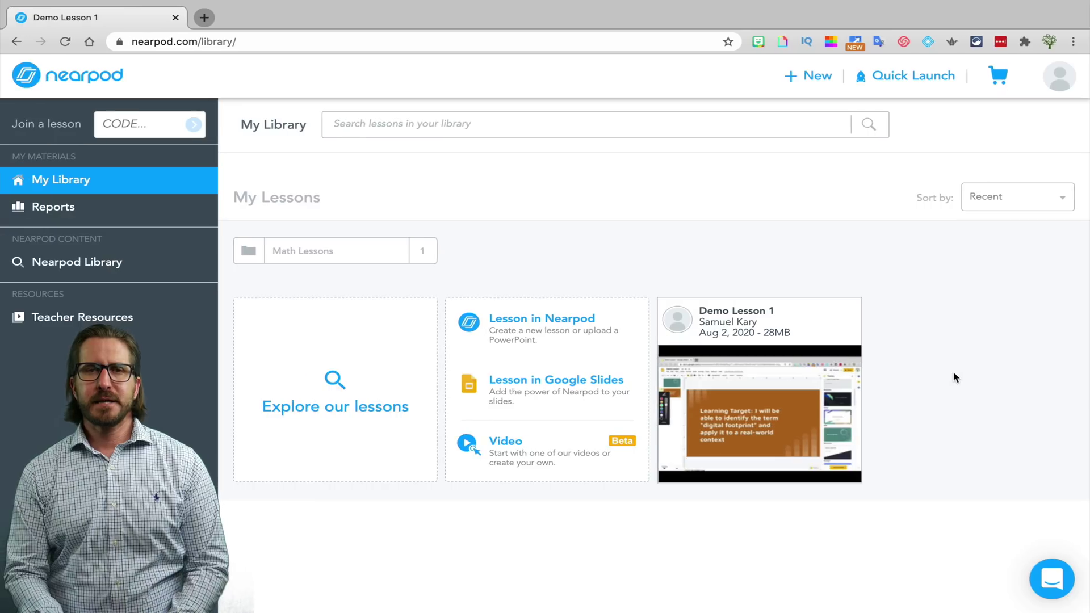
- Join the live Demo Lesson 1 session as a student, entering the lesson join code and choosing the suggested student name
mouse_move(812, 395)
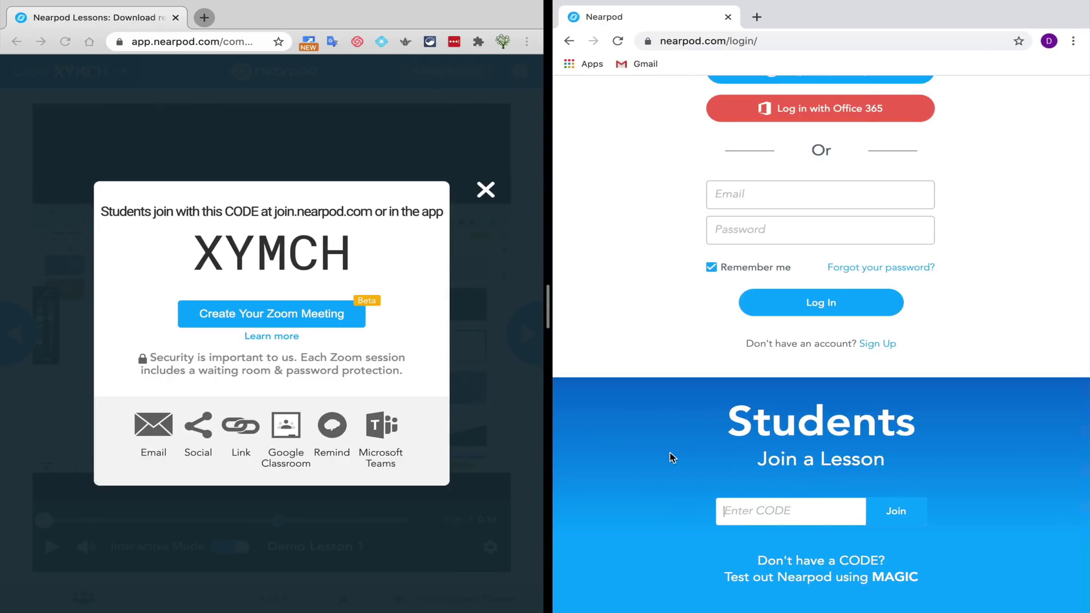
type("XYMCH")
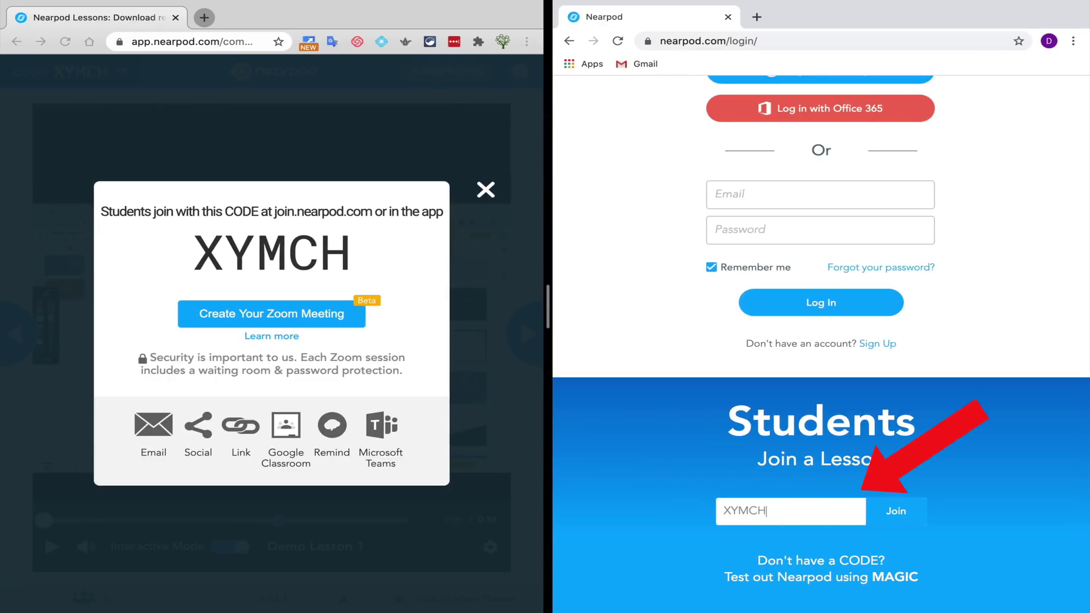
left_click(895, 511)
left_click(892, 237)
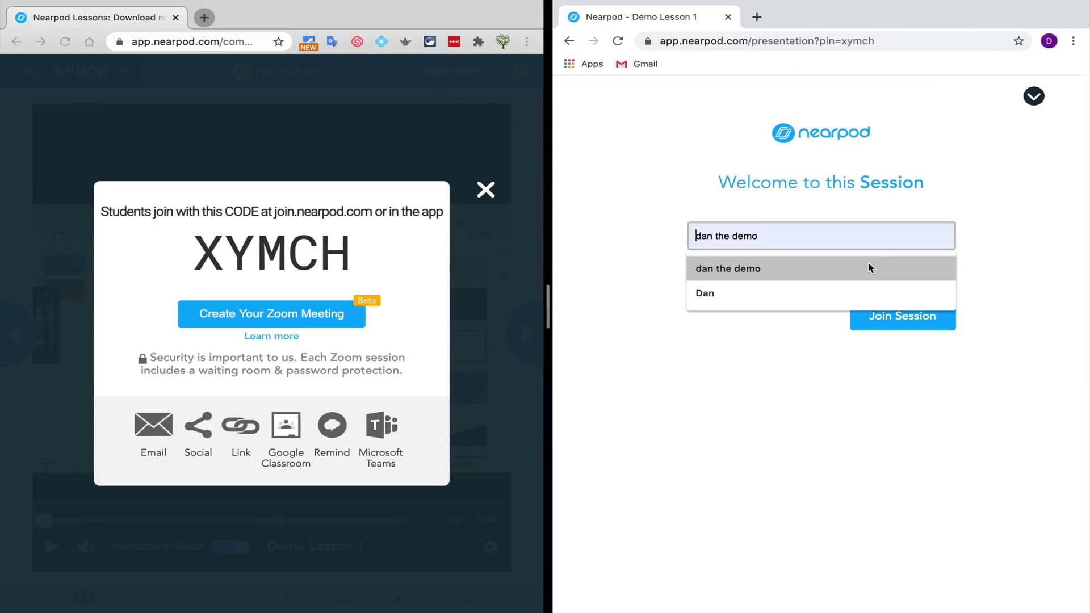
left_click(872, 267)
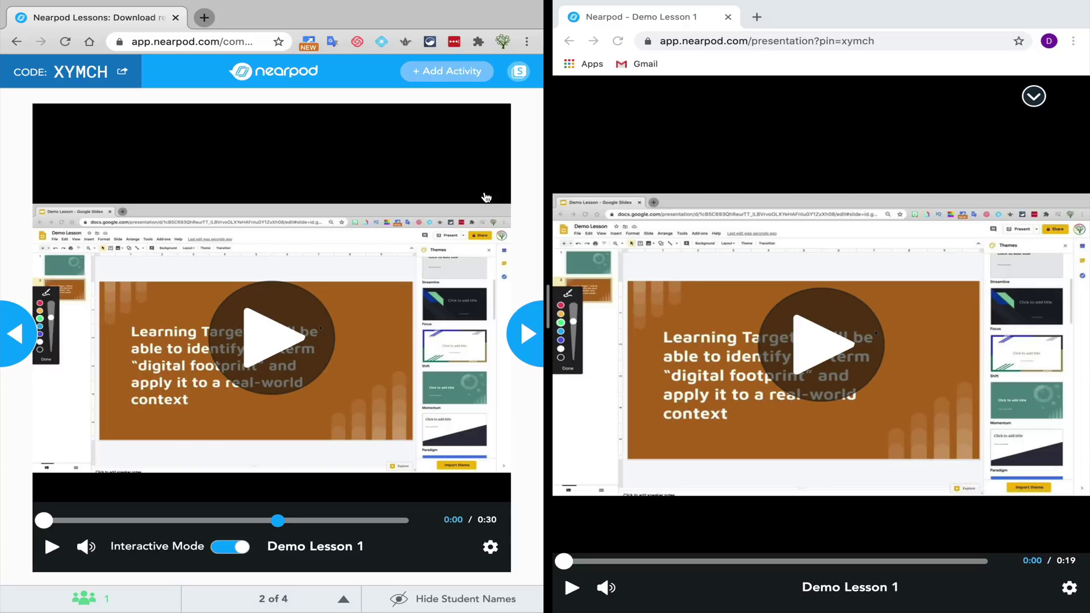
- Play the first video in the teacher view up to its question and start the multiple choice activity for all students
left_click(263, 352)
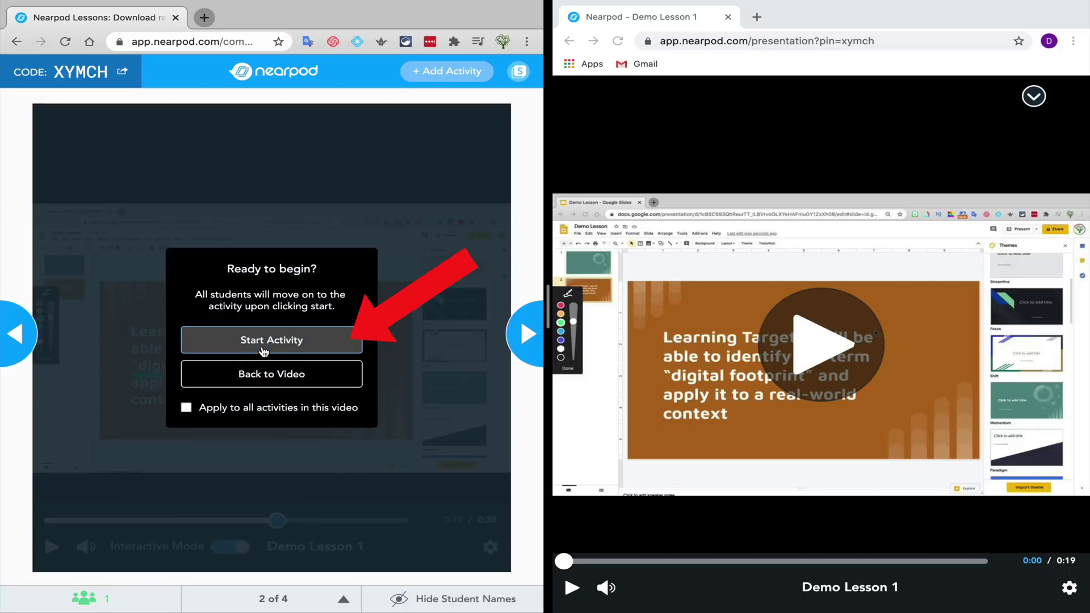
left_click(262, 347)
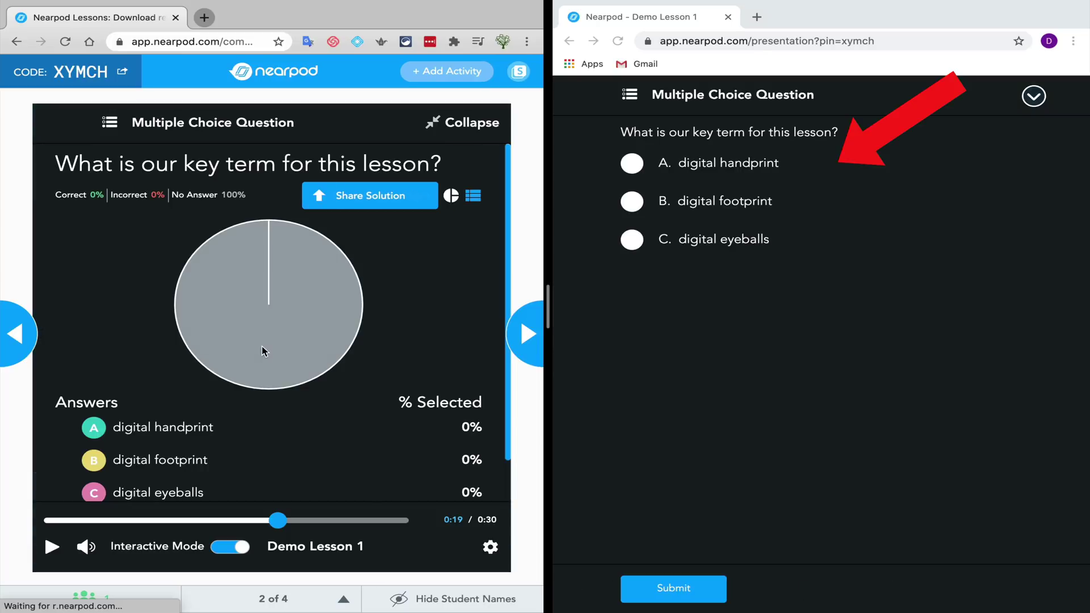
- Submit "digital footprint" as the student's answer to the key term question
left_click(630, 203)
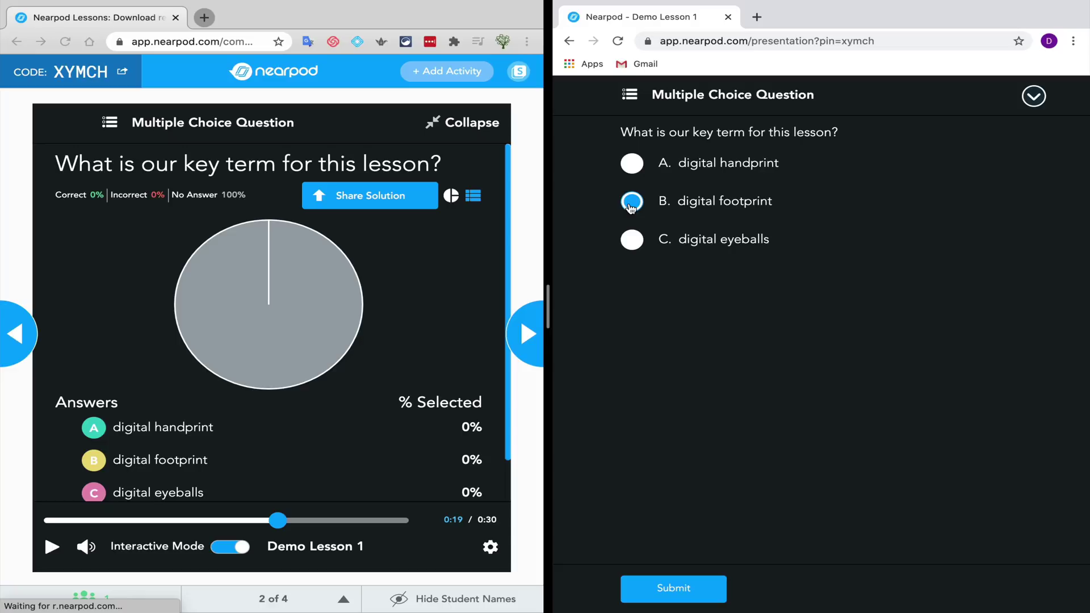
left_click(679, 591)
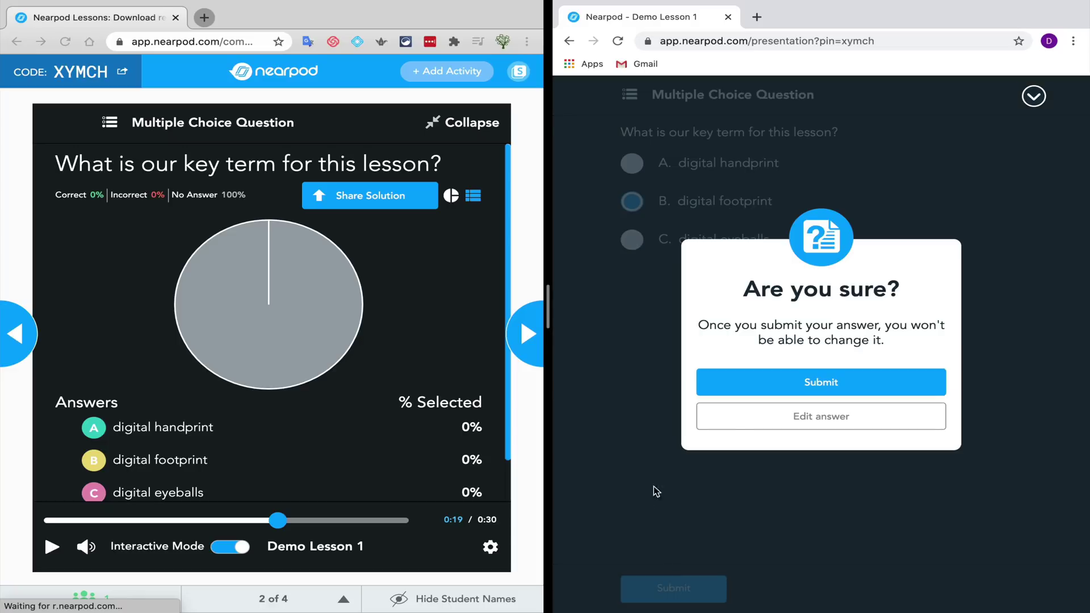
left_click(738, 382)
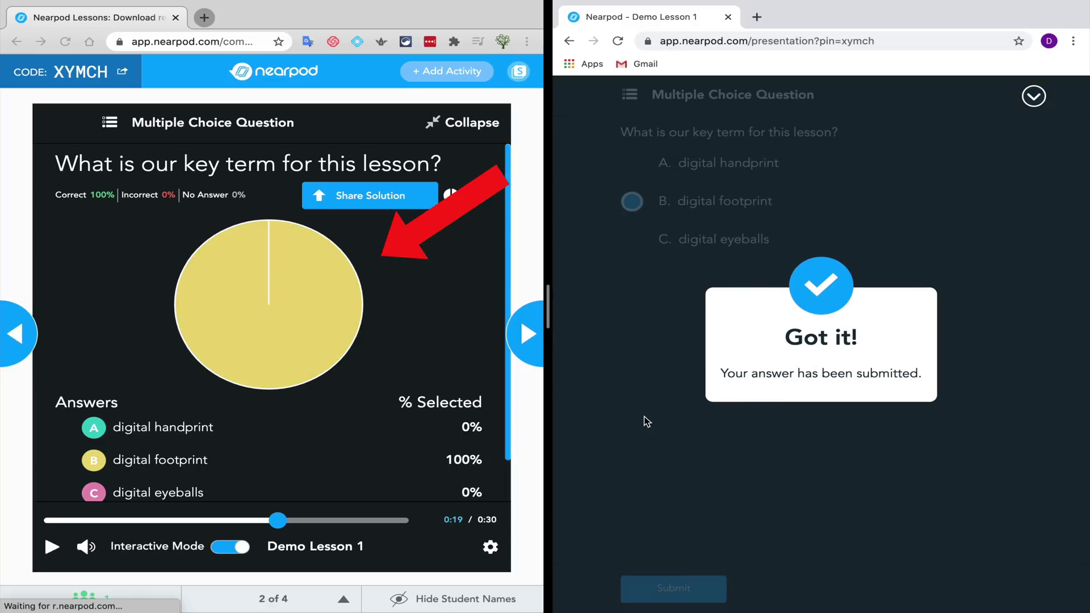
- Advance to the Collaborate! board with approval of student comments required, and approve the student's pending "I know..." post
left_click(526, 332)
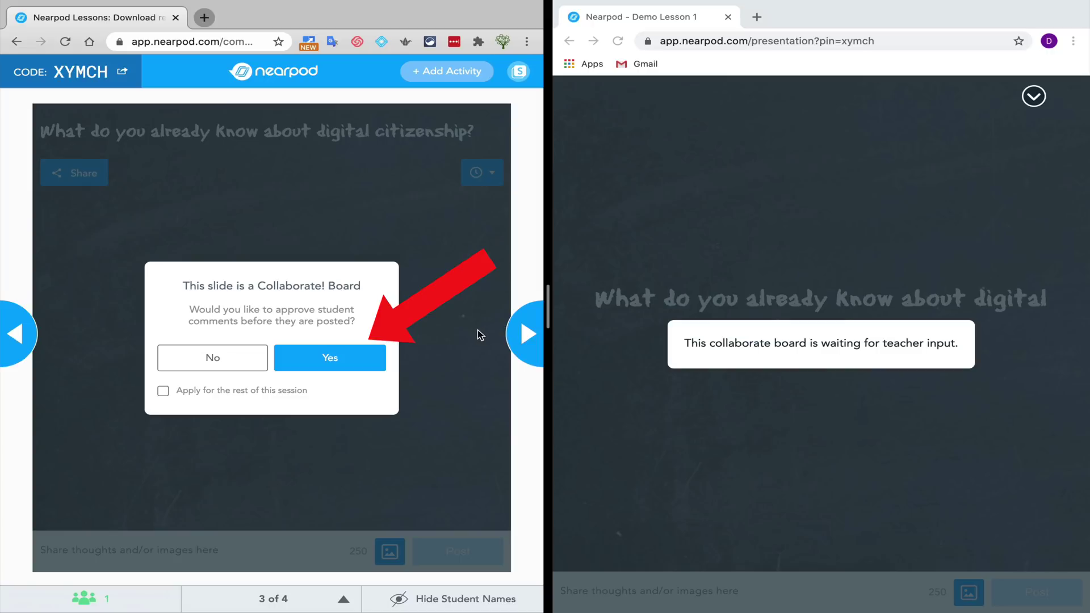
left_click(336, 360)
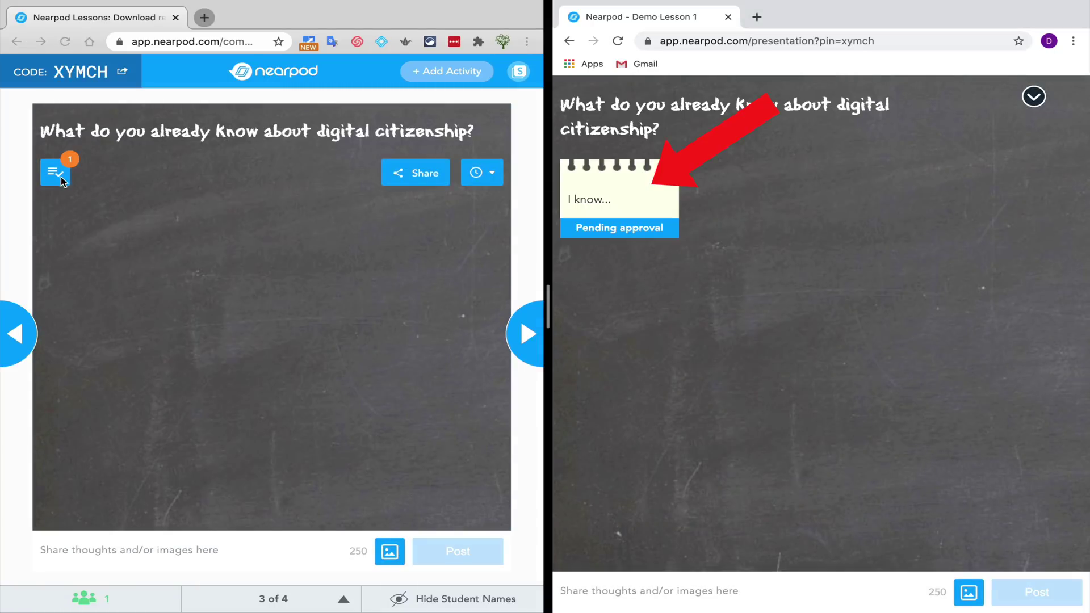
left_click(63, 183)
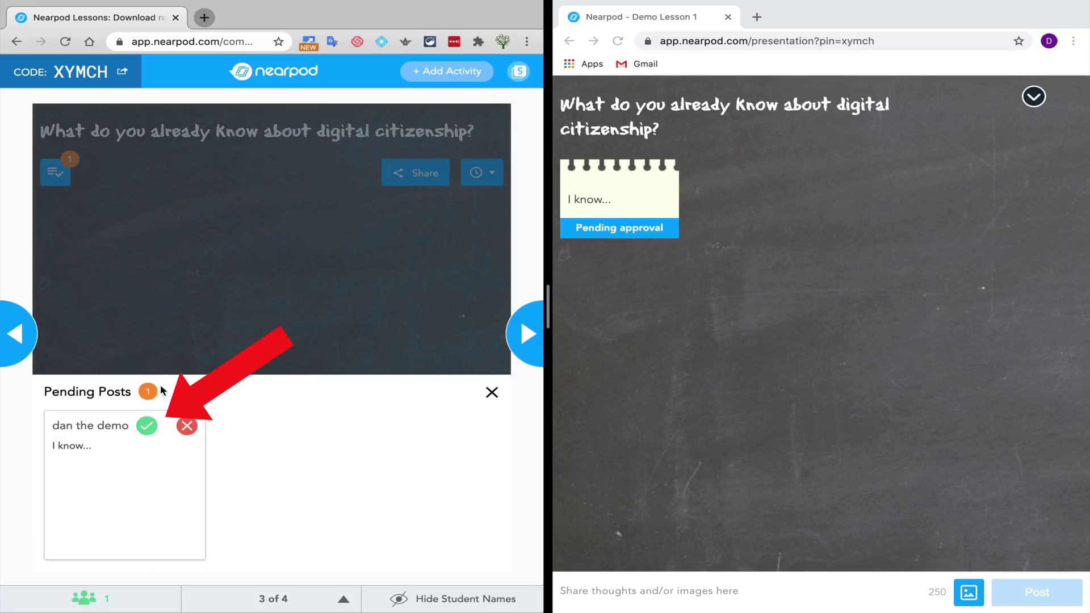
left_click(145, 427)
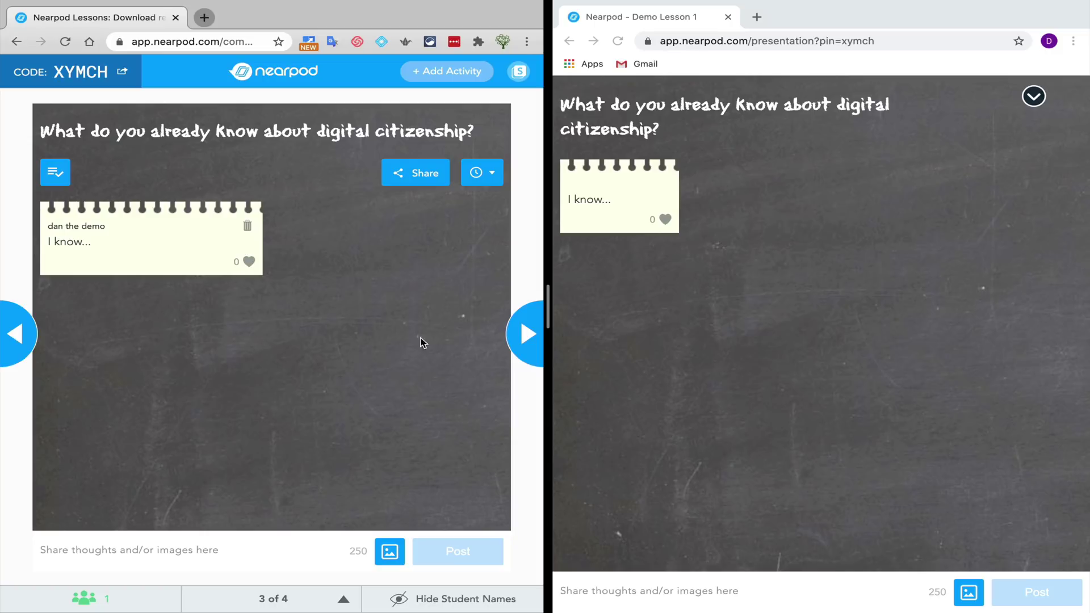
- Advance the lesson to the last video slide and set its video to play on this device only
left_click(526, 331)
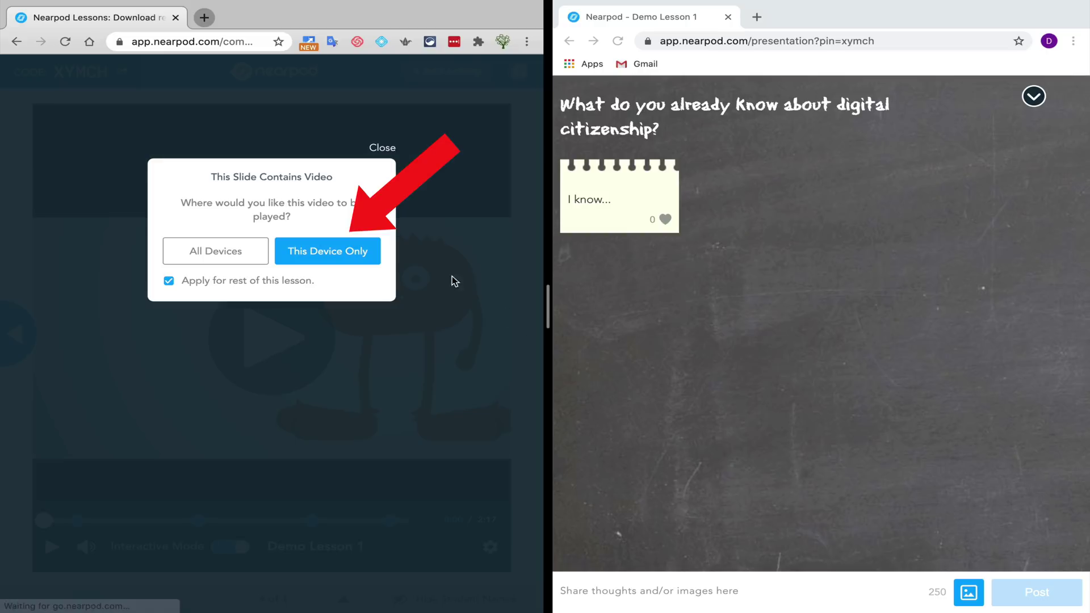
left_click(346, 254)
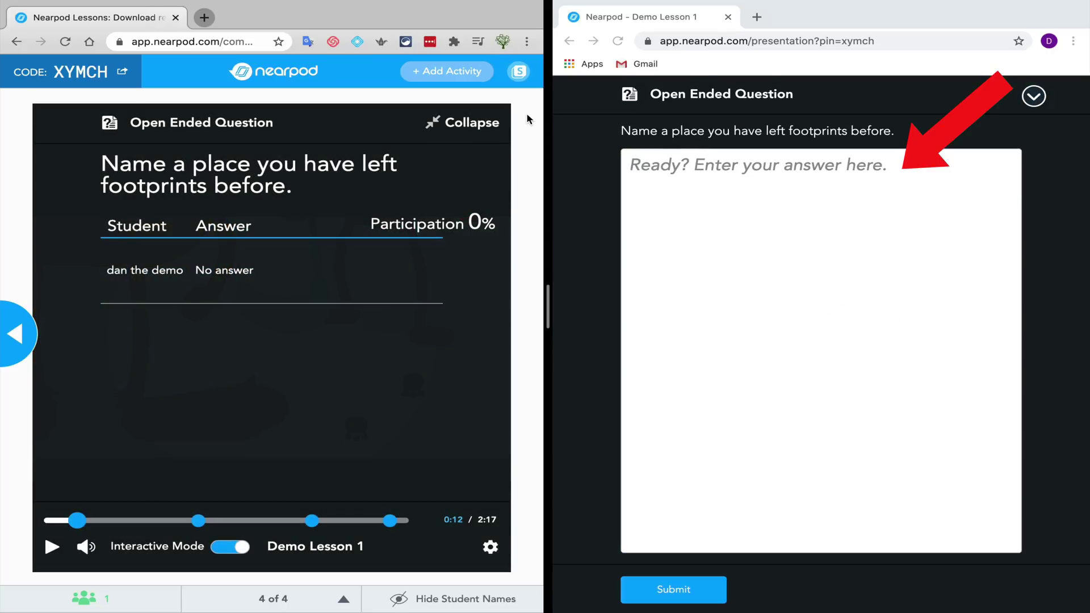
- Answer the student's open ended question with "I have left footprints in the sand" and submit it
left_click(690, 170)
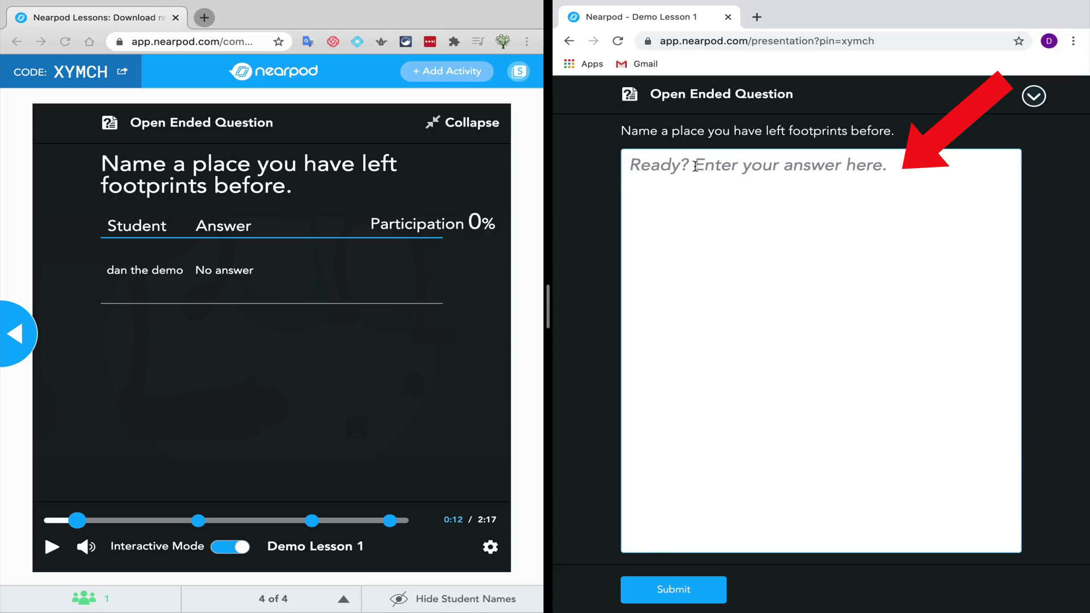
type("I have left")
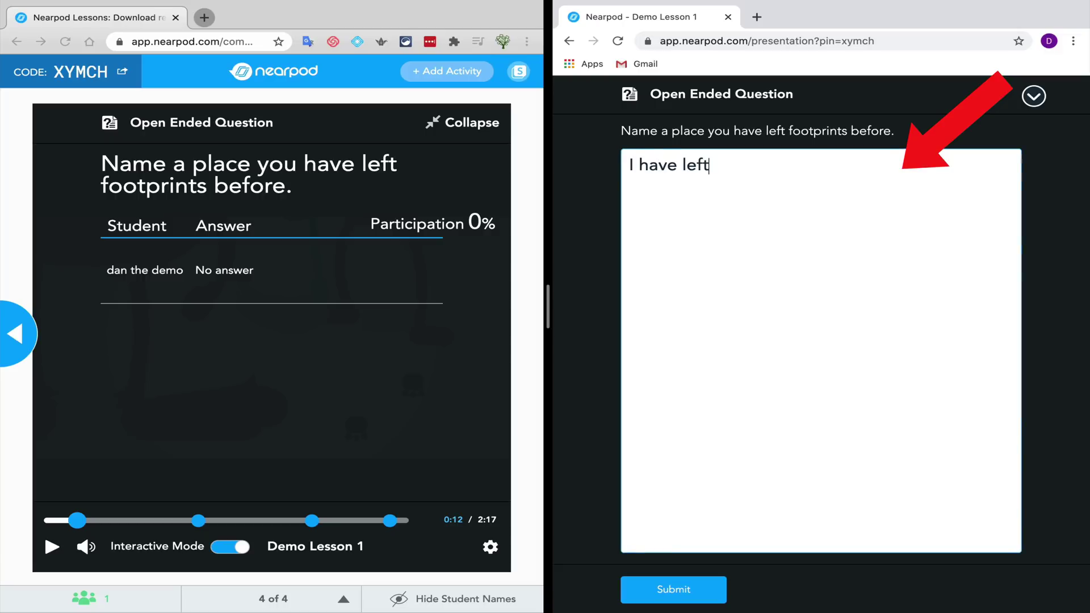
type(" footprints i")
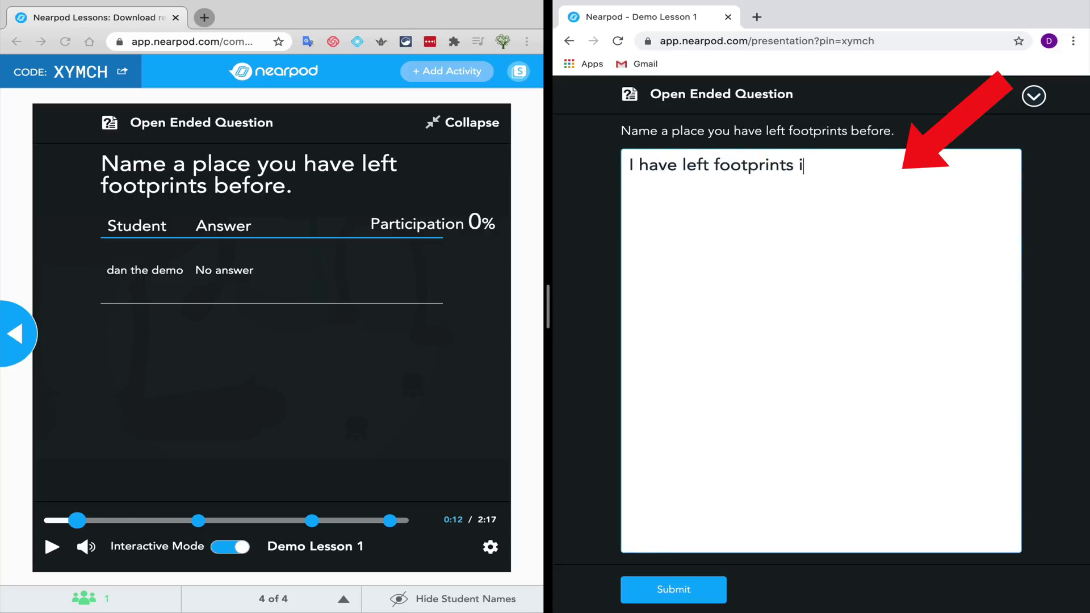
type("n the sand")
left_click(678, 597)
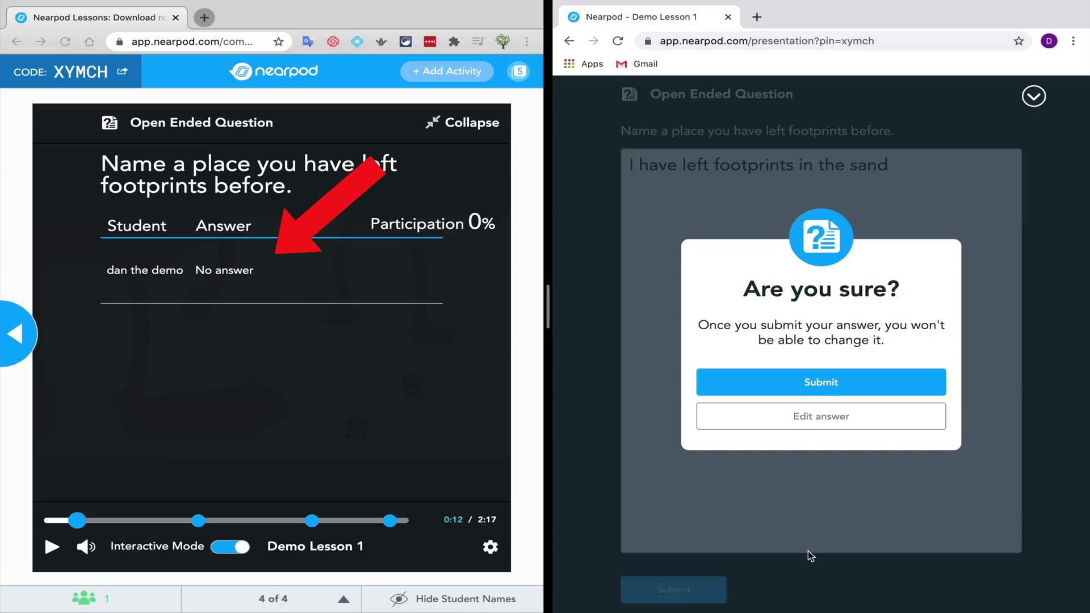
left_click(824, 386)
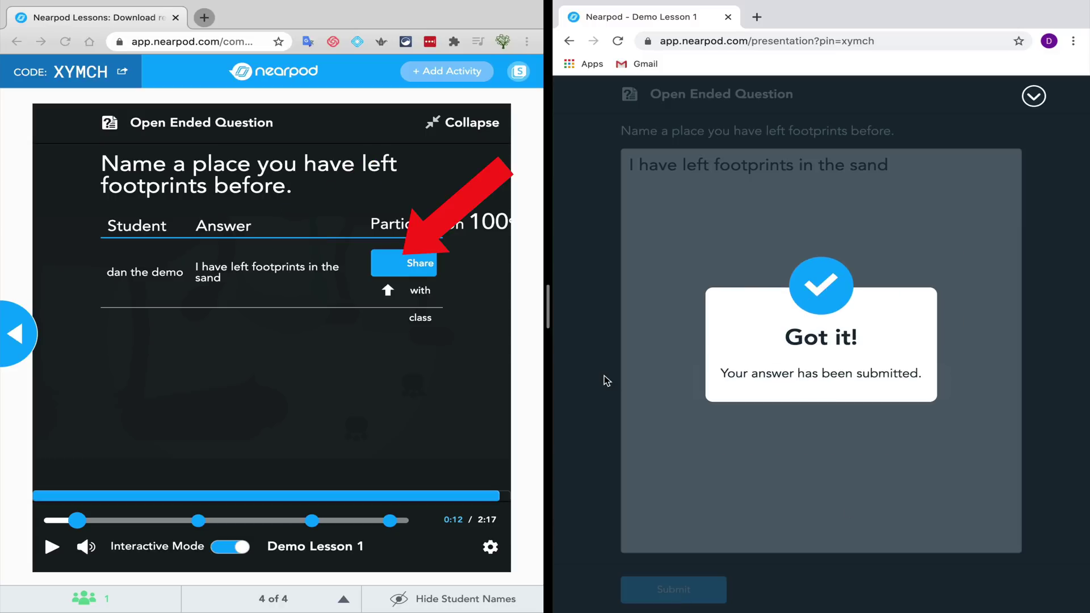
- Share the student's open ended answer with the class, and stop sharing it
left_click(410, 267)
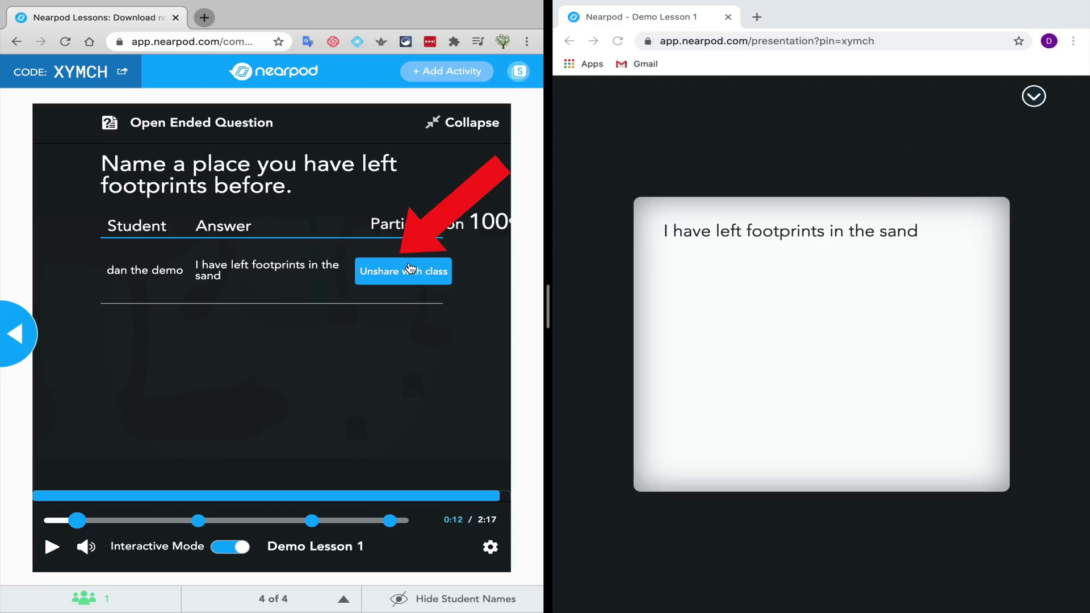
left_click(409, 270)
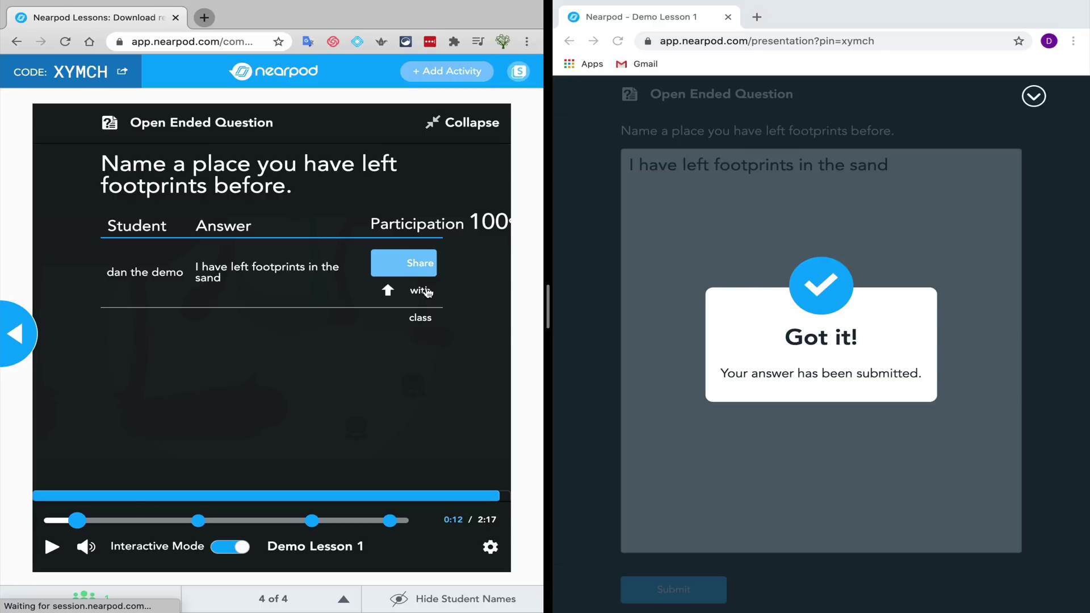
- Resume the video on the teacher's side, skip ahead to its last activity marker, and exit the live lesson
left_click(52, 547)
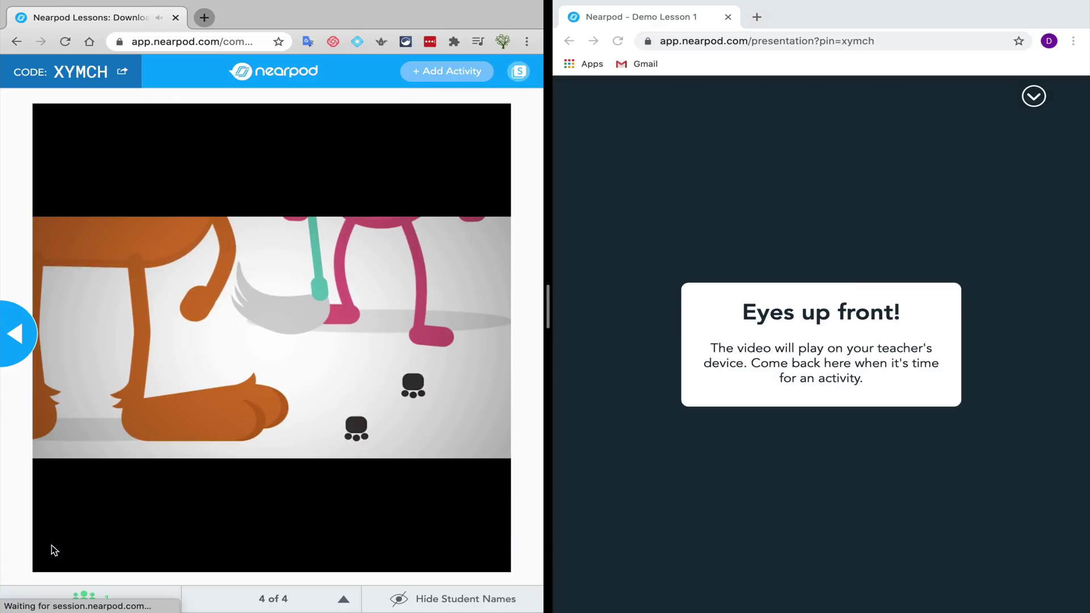
left_click(390, 521)
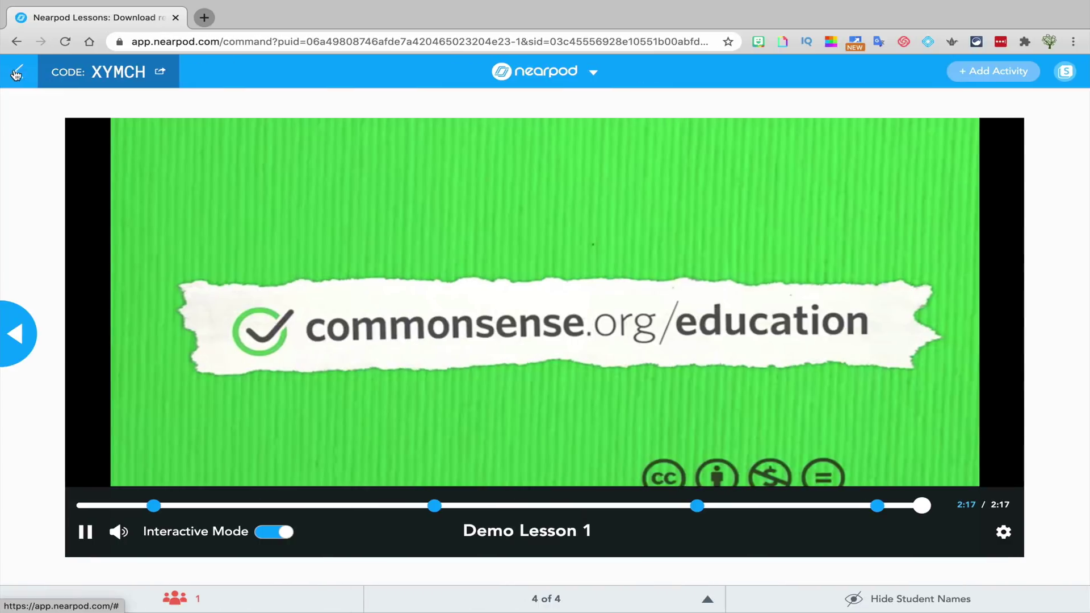
left_click(17, 73)
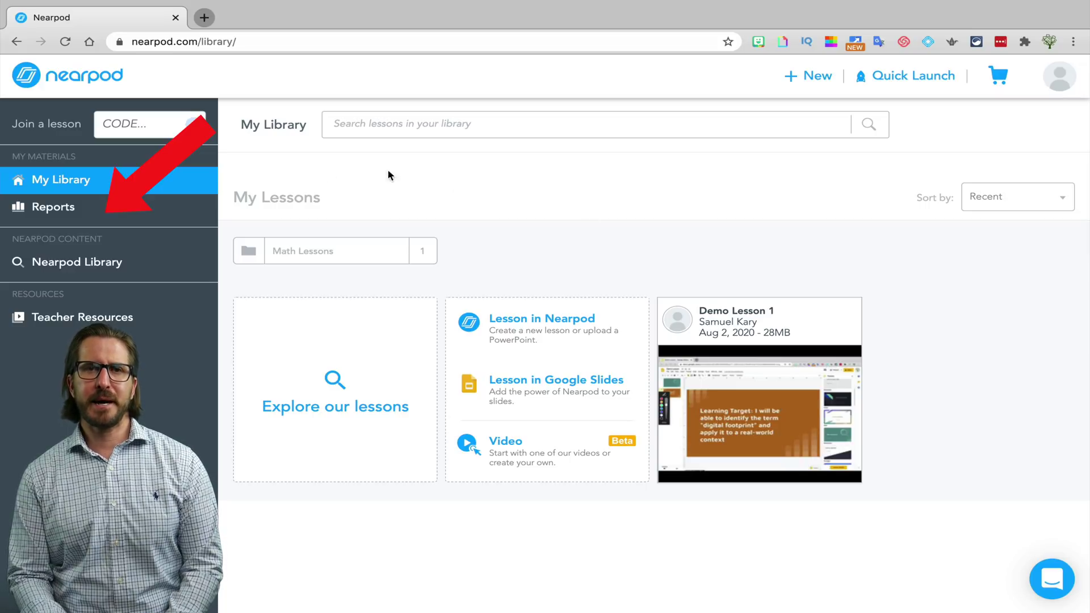
- Open the post-session report for the Demo Lesson 1 session
left_click(106, 196)
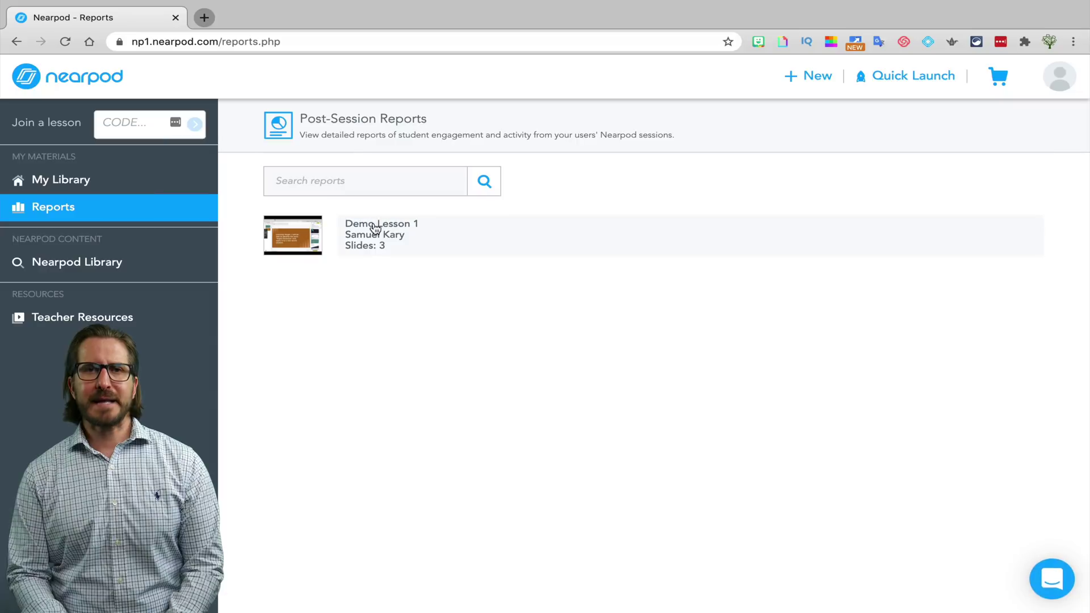
left_click(376, 232)
left_click(430, 287)
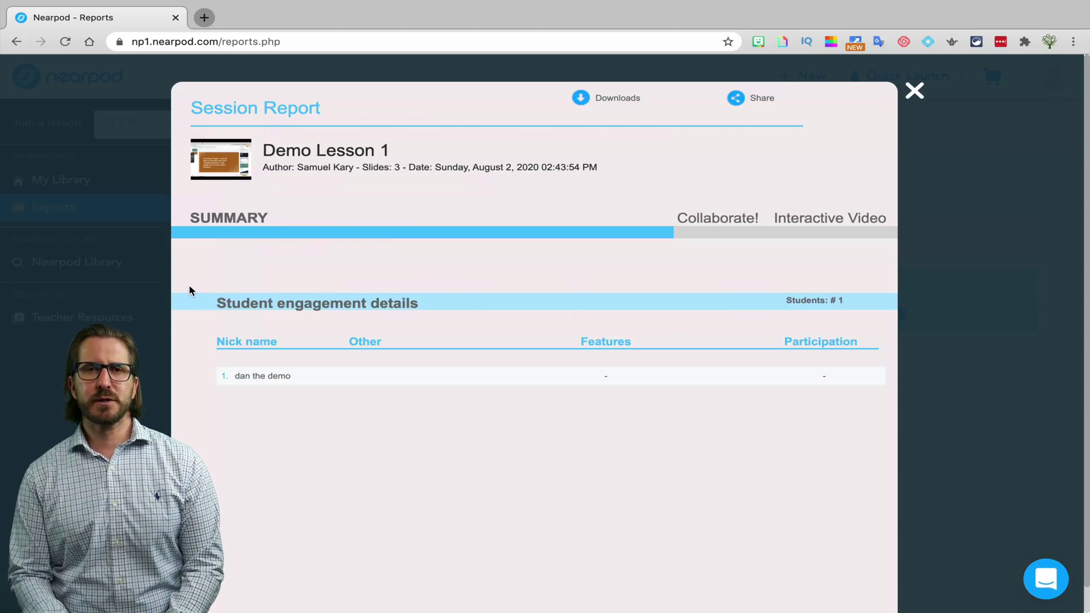
- Review the report's Collaborate! and Interactive Video results, and open the class board of the first interactive video
left_click(708, 223)
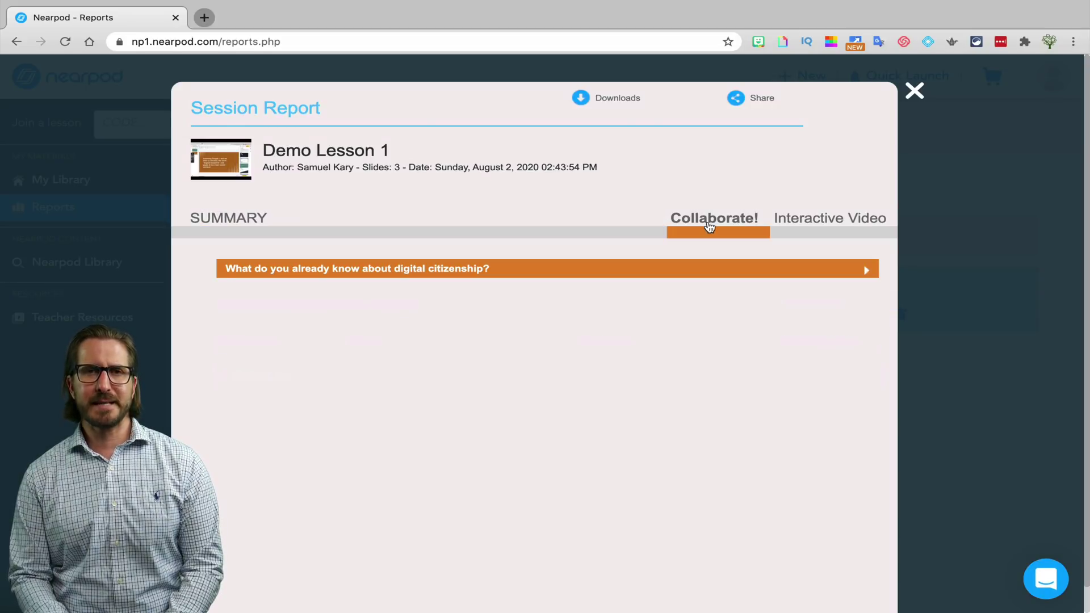
left_click(844, 219)
left_click(866, 271)
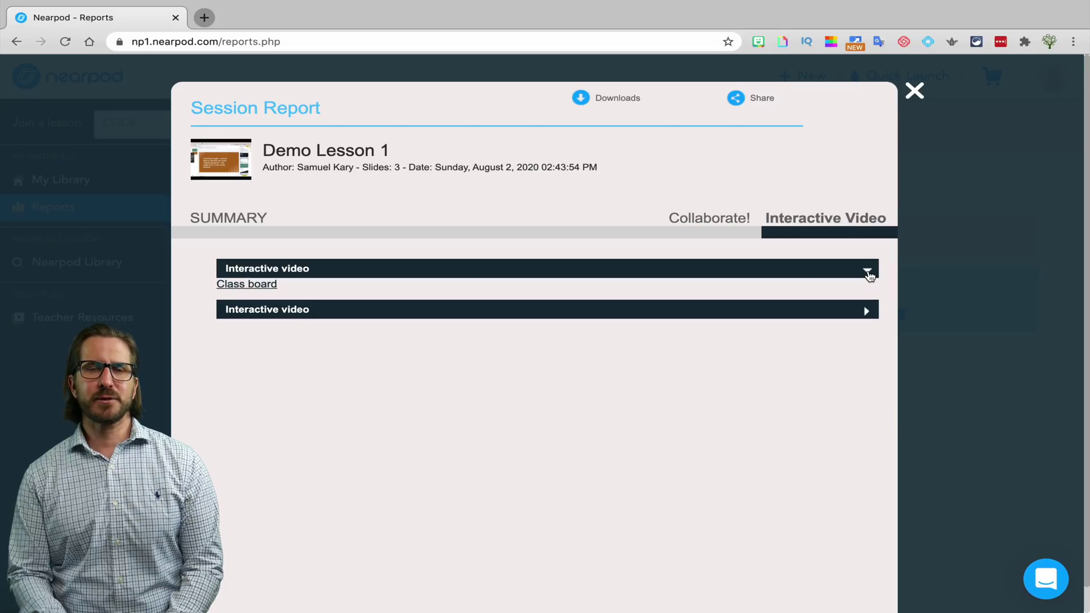
left_click(266, 284)
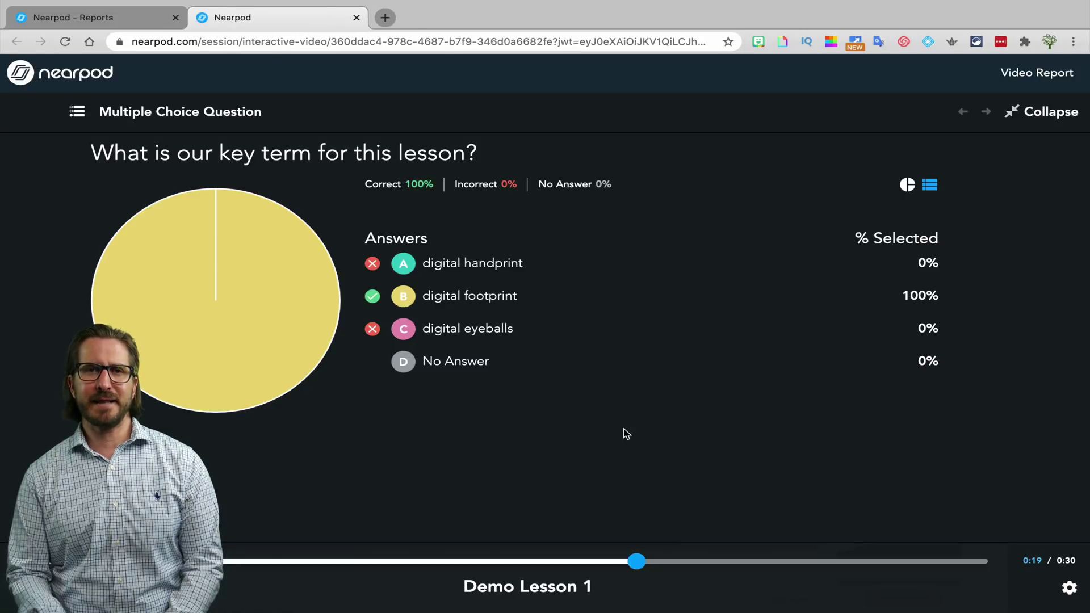